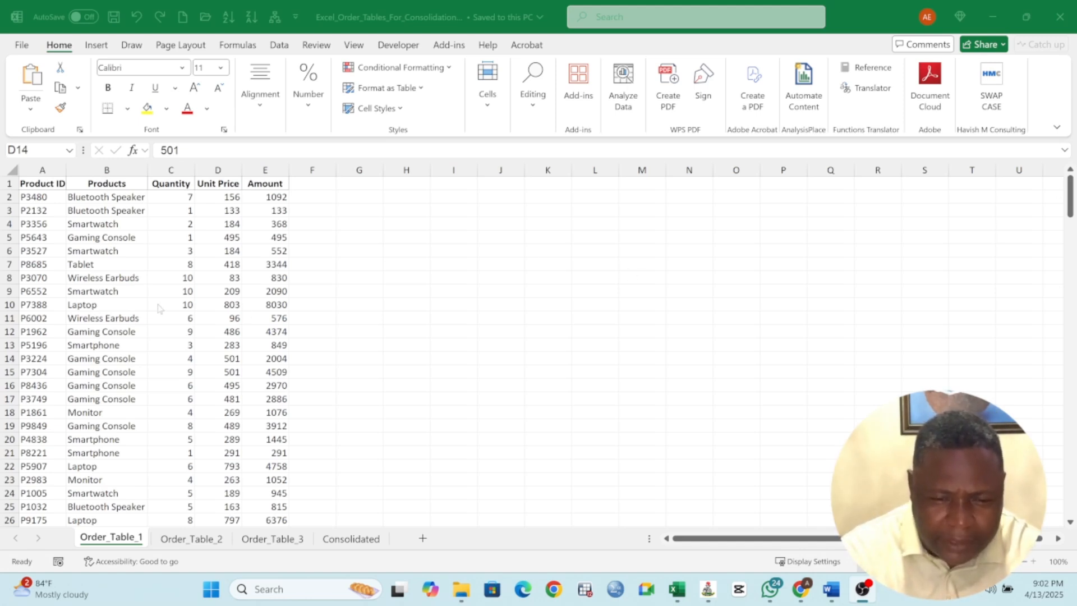
# Look through the Order_Table_1, Order_Table_2 and Order_Table_3 sheets to compare how their tables are laid out
pyautogui.click(116, 296)
pyautogui.moveTo(49, 185); pyautogui.dragTo(281, 454)
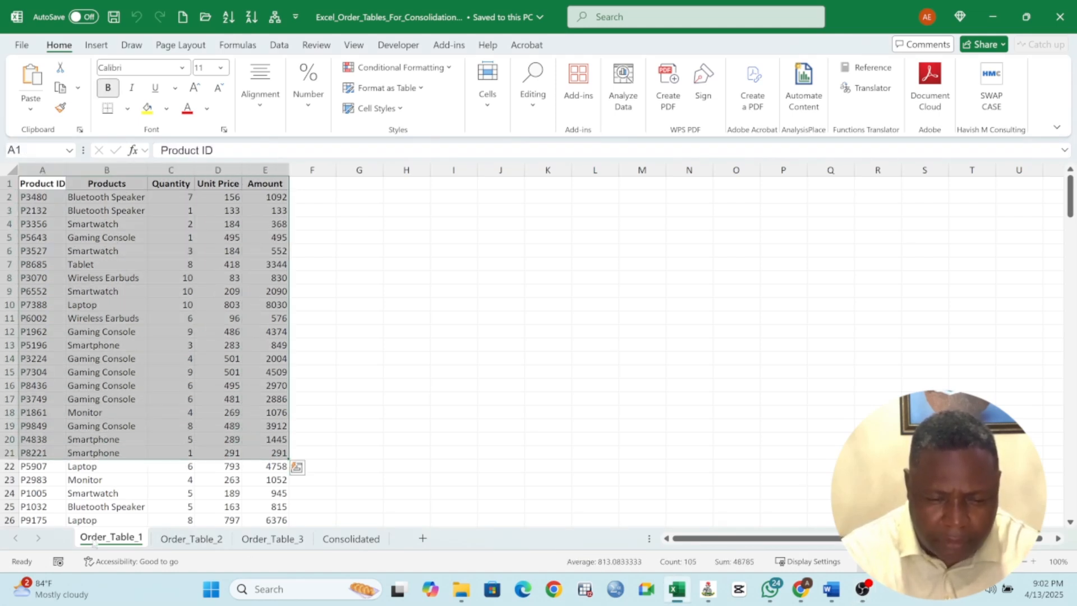
pyautogui.click(197, 540)
pyautogui.click(117, 540)
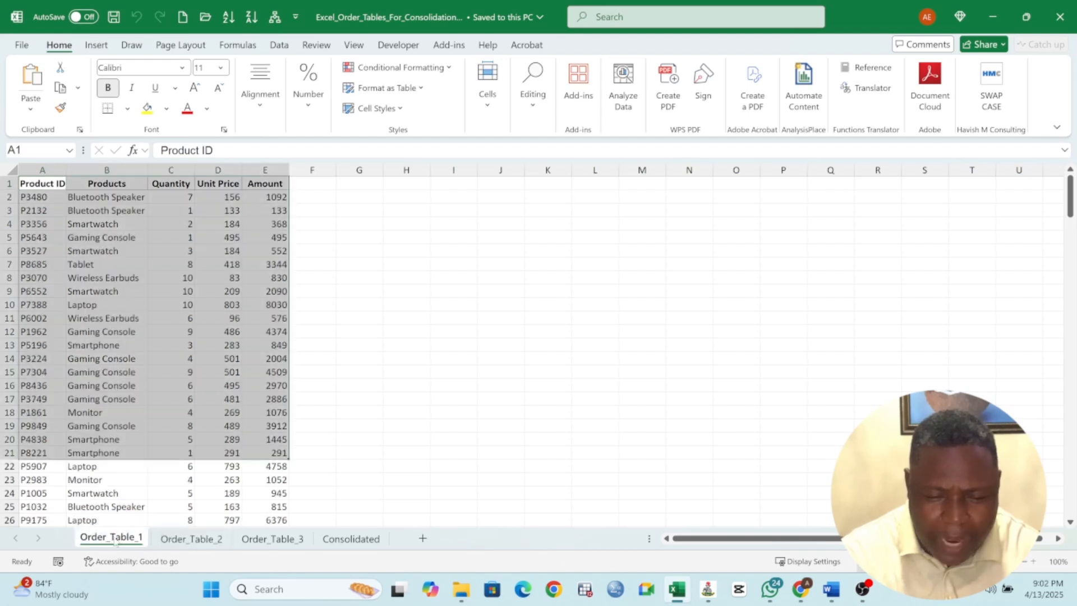
pyautogui.click(195, 540)
pyautogui.click(255, 540)
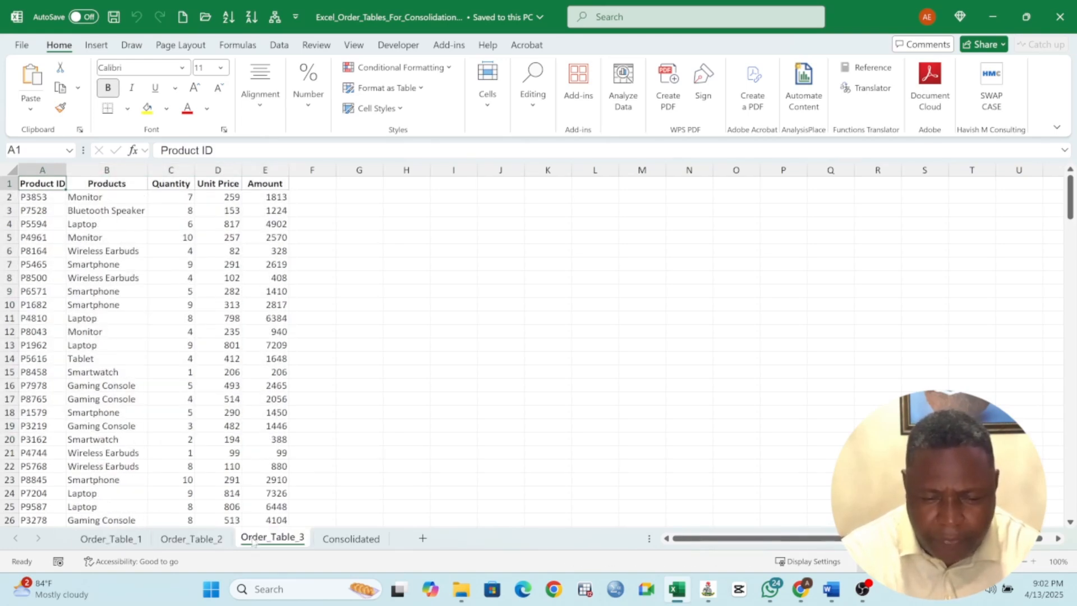
pyautogui.click(164, 541)
pyautogui.click(116, 540)
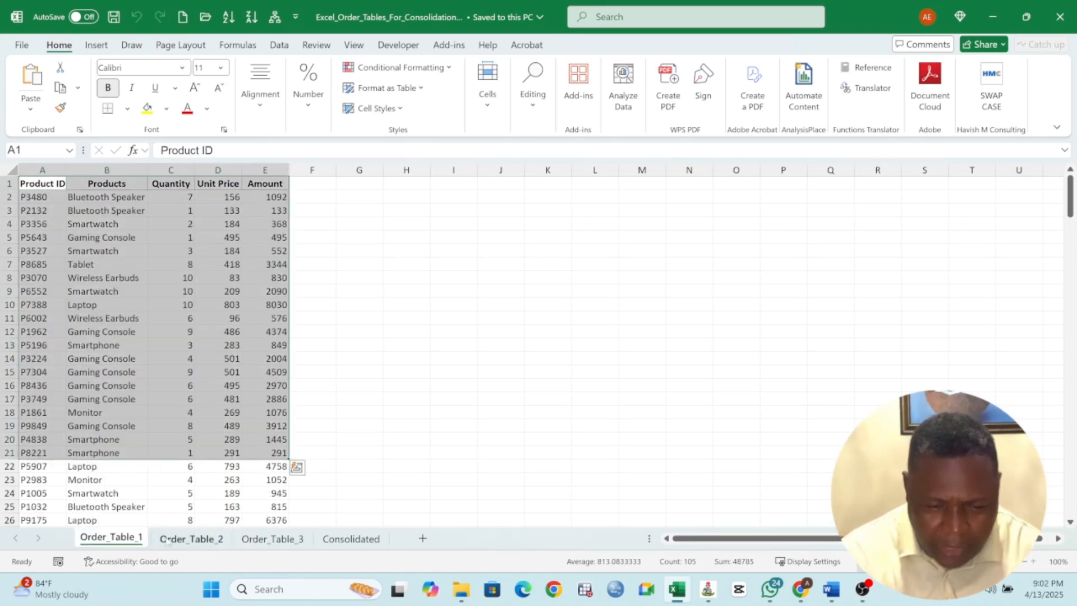
# Examine the order rows on Order_Table_2 and check them against the Order_Table_1 sheet
pyautogui.click(172, 540)
pyautogui.scroll(-3, 213, 319)
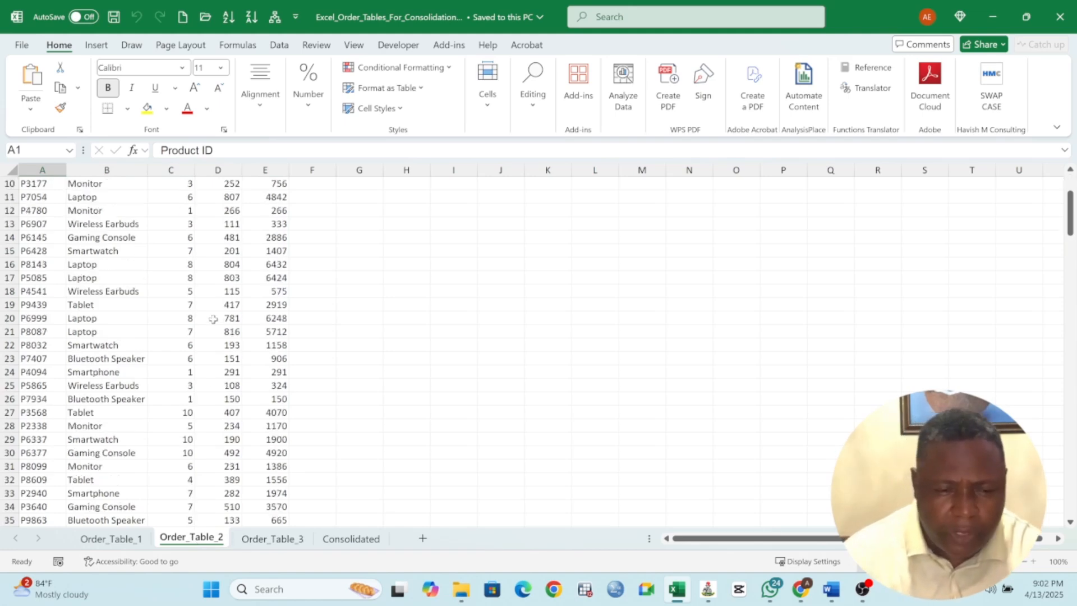
pyautogui.scroll(-11, 213, 319)
pyautogui.scroll(-11, 218, 323)
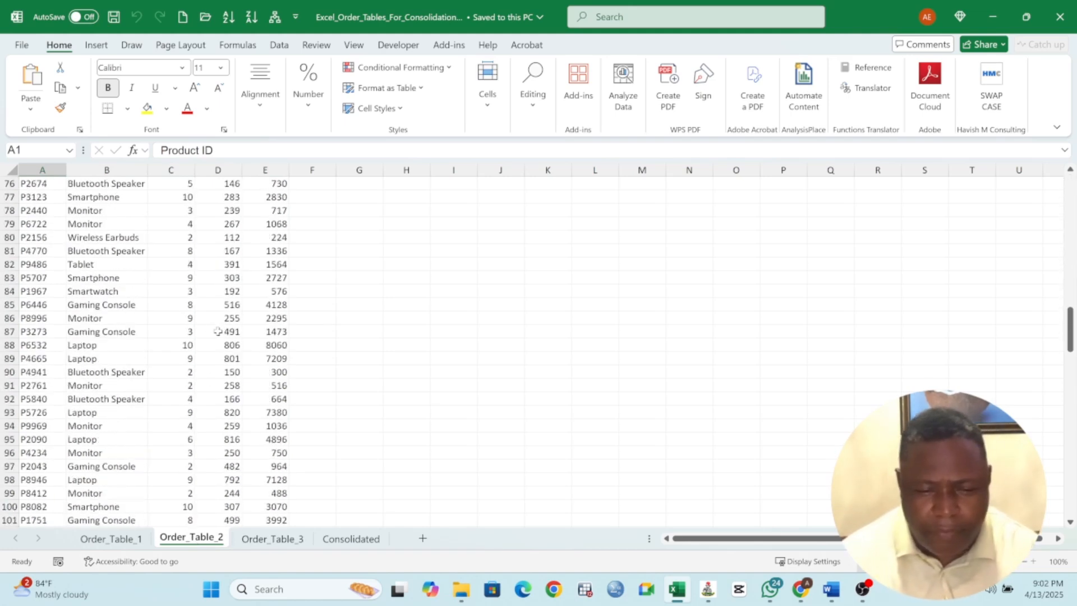
pyautogui.scroll(-16, 219, 324)
pyautogui.scroll(20, 221, 320)
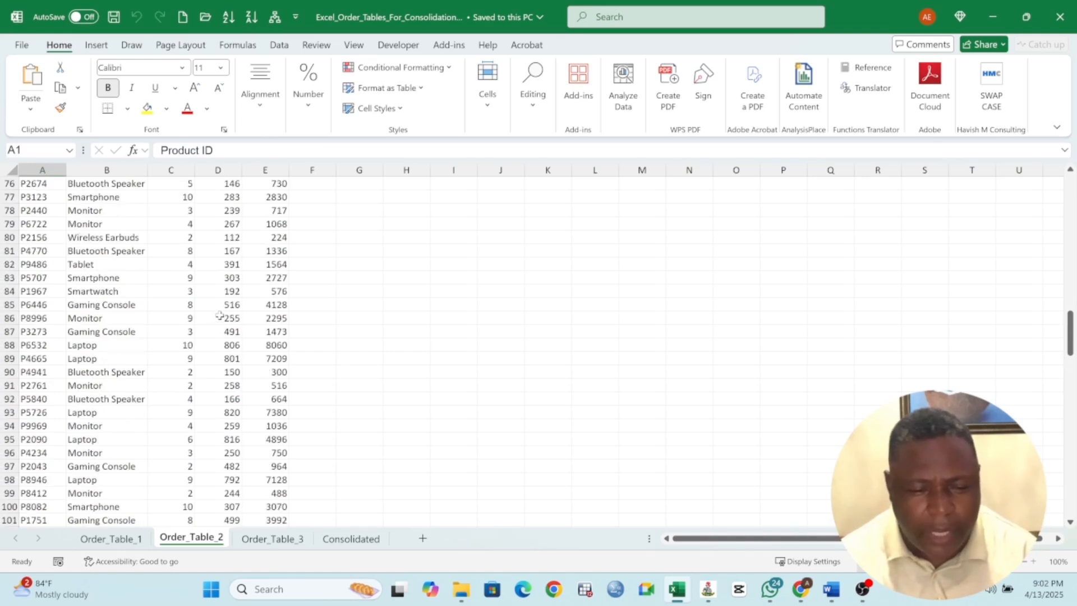
pyautogui.scroll(11, 222, 315)
pyautogui.click(139, 538)
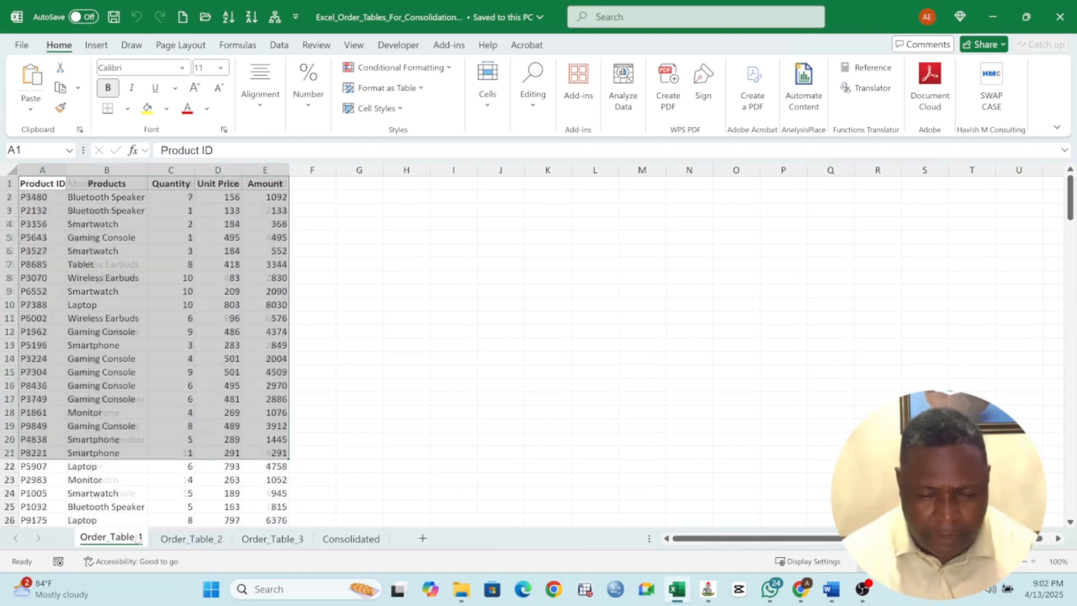
pyautogui.click(219, 540)
# Widen the Product ID column on the Order_Table_3 sheet slightly
pyautogui.click(253, 541)
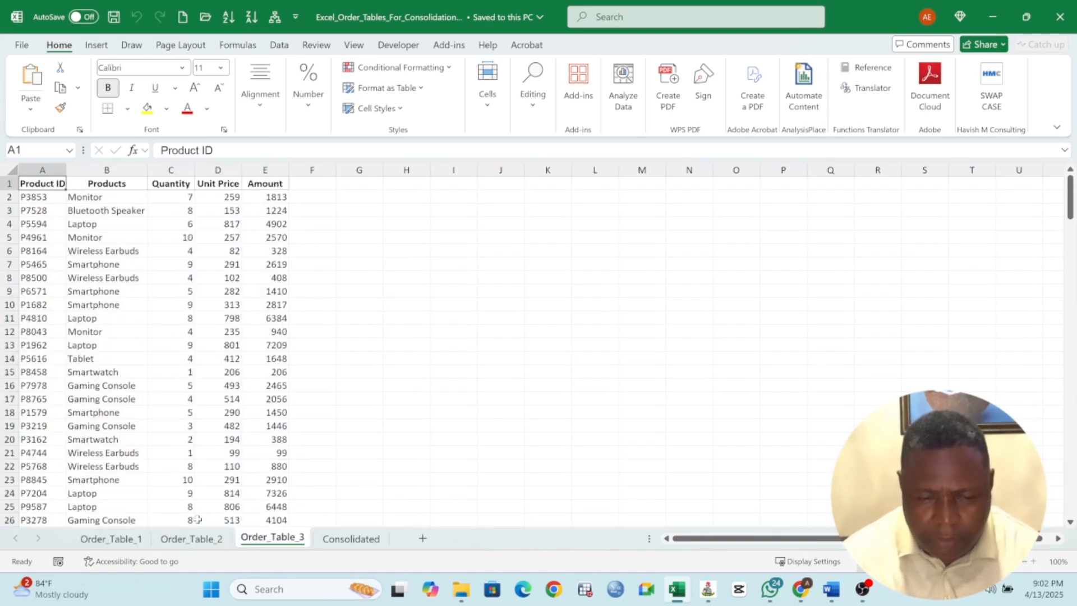
pyautogui.moveTo(54, 186)
pyautogui.mouseDown()
pyautogui.moveTo(199, 209)
pyautogui.moveTo(67, 170)
pyautogui.mouseUp()
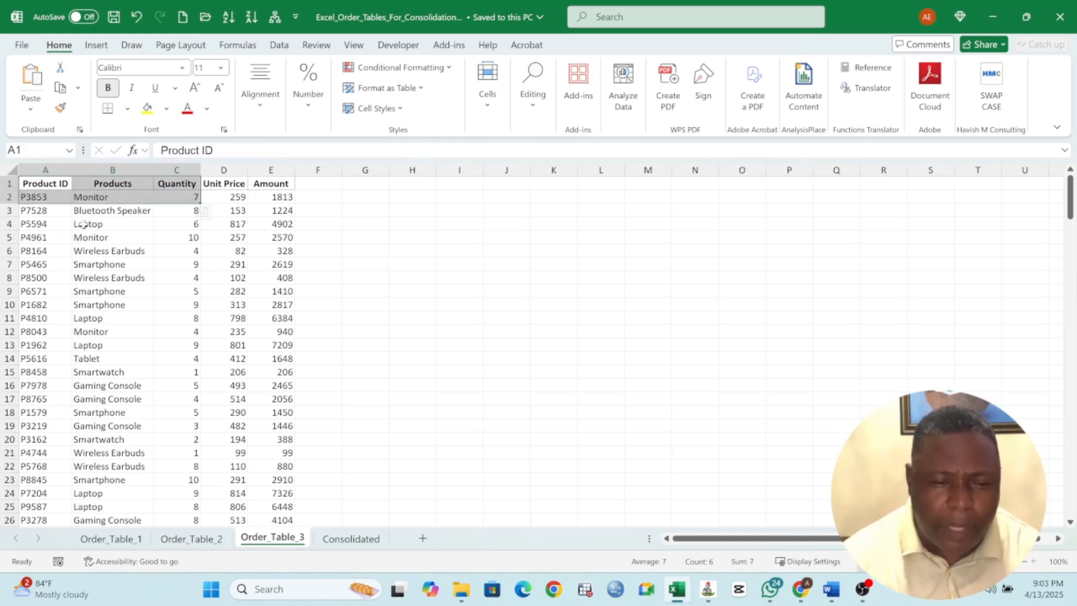
pyautogui.click(105, 233)
# Compare the product entries on the Order_Table_1 and Order_Table_2 sheets
pyautogui.click(122, 540)
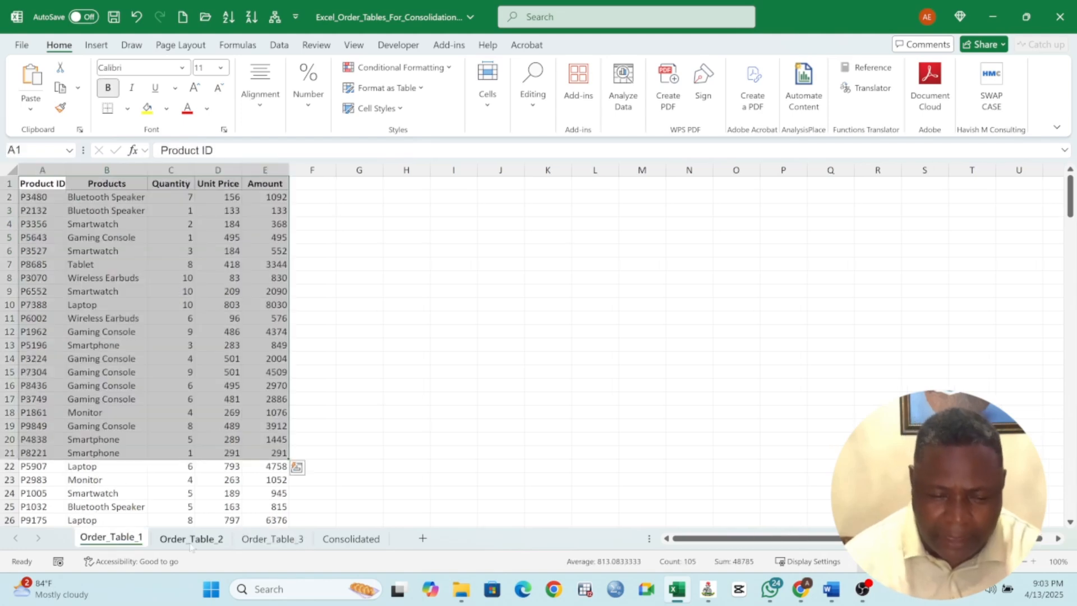
pyautogui.click(188, 538)
pyautogui.click(128, 375)
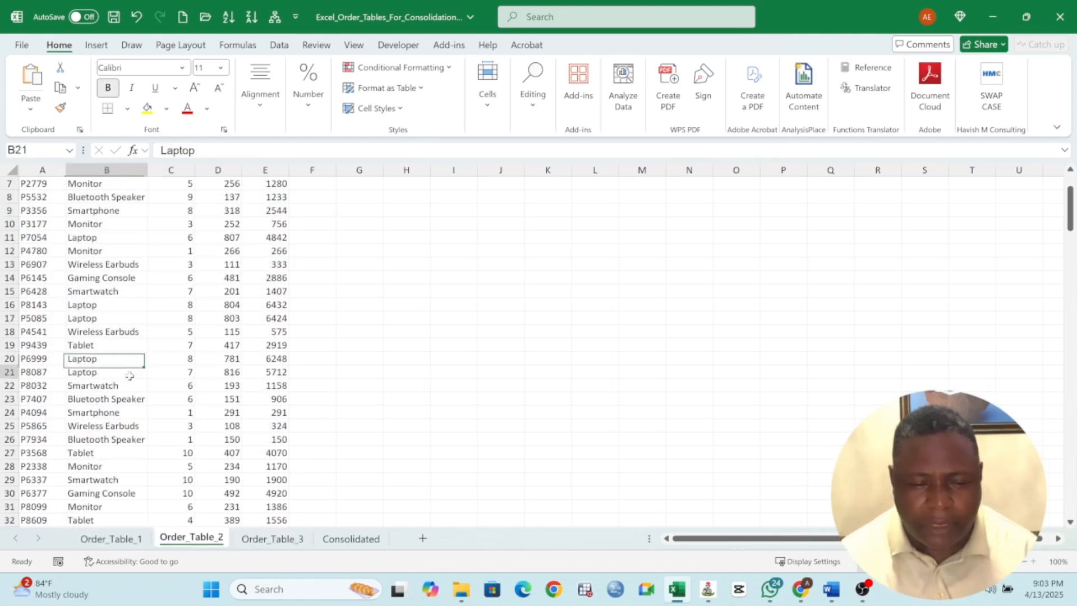
pyautogui.click(123, 539)
pyautogui.click(136, 384)
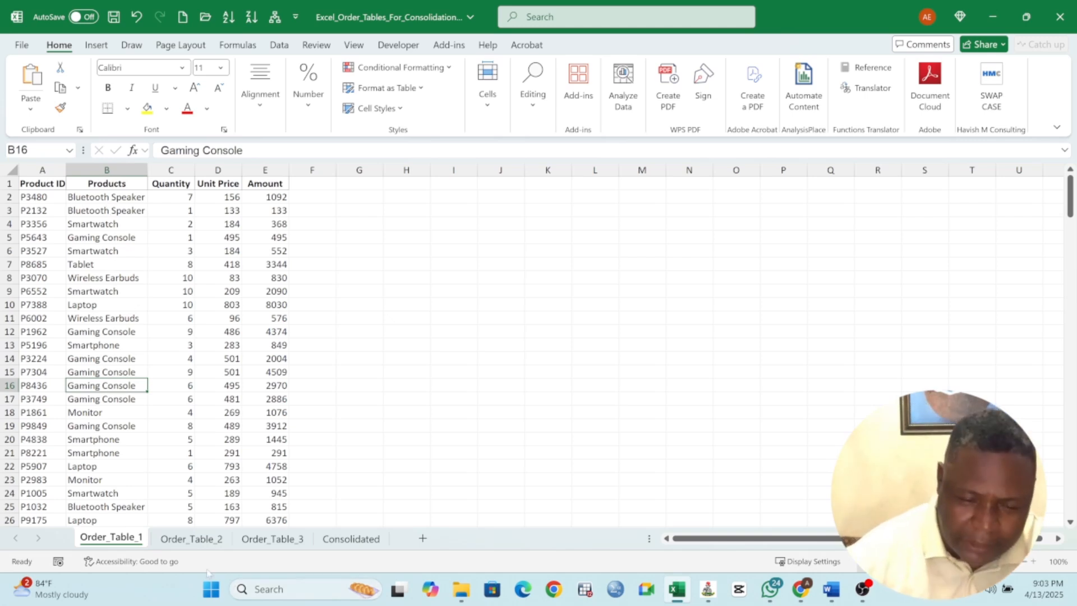
# Add a new blank worksheet and place it between the Order_Table_3 and Consolidated sheets
pyautogui.click(191, 540)
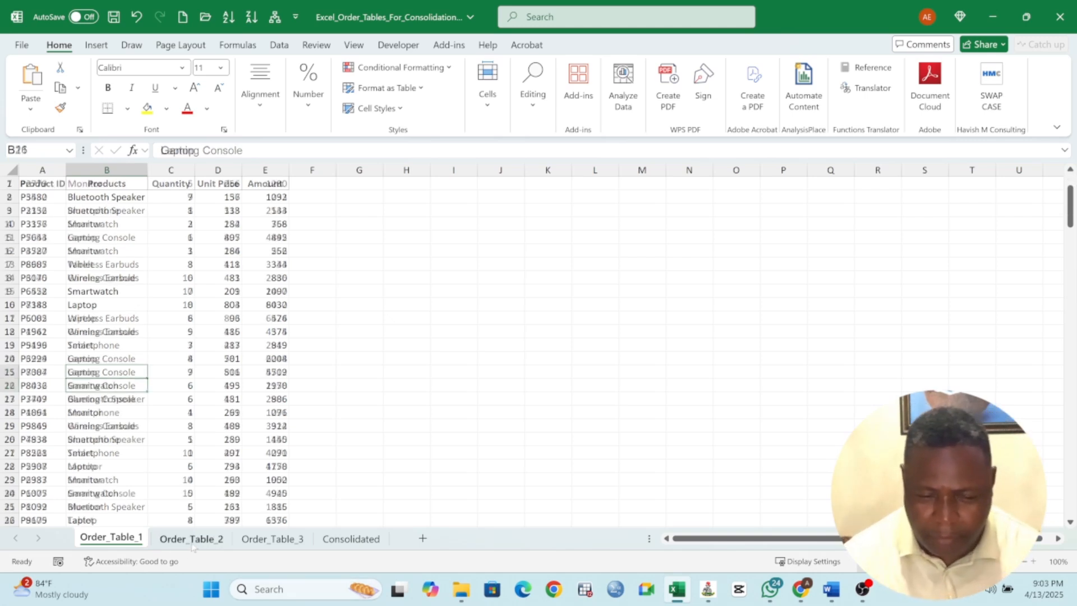
pyautogui.click(423, 539)
pyautogui.moveTo(279, 543); pyautogui.dragTo(242, 544)
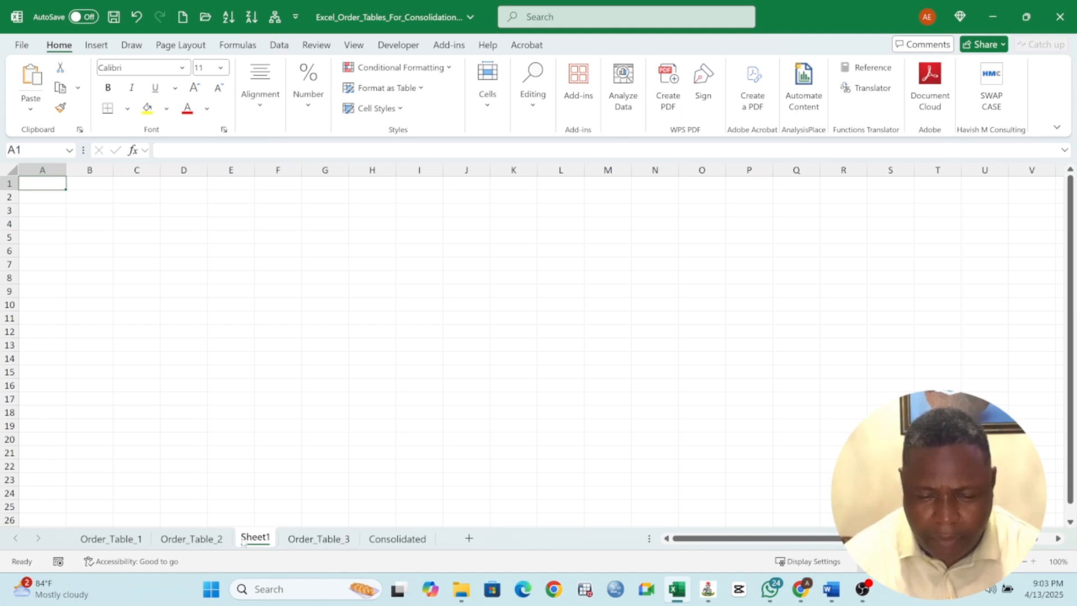
pyautogui.moveTo(352, 540); pyautogui.dragTo(370, 539)
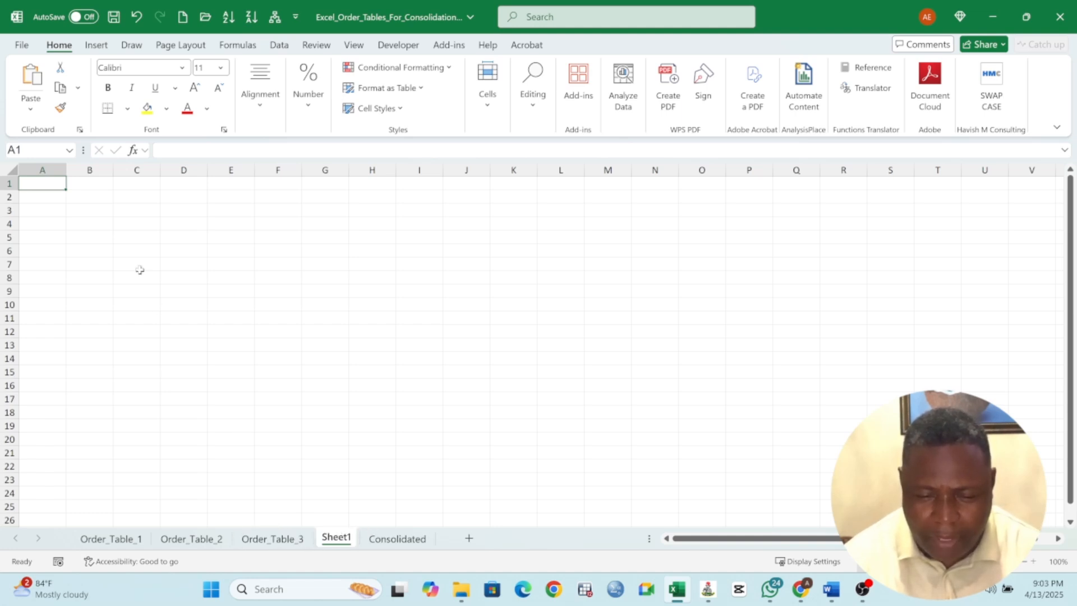
# Start a data consolidation at cell B2 of the new sheet using the Sum function
pyautogui.click(94, 197)
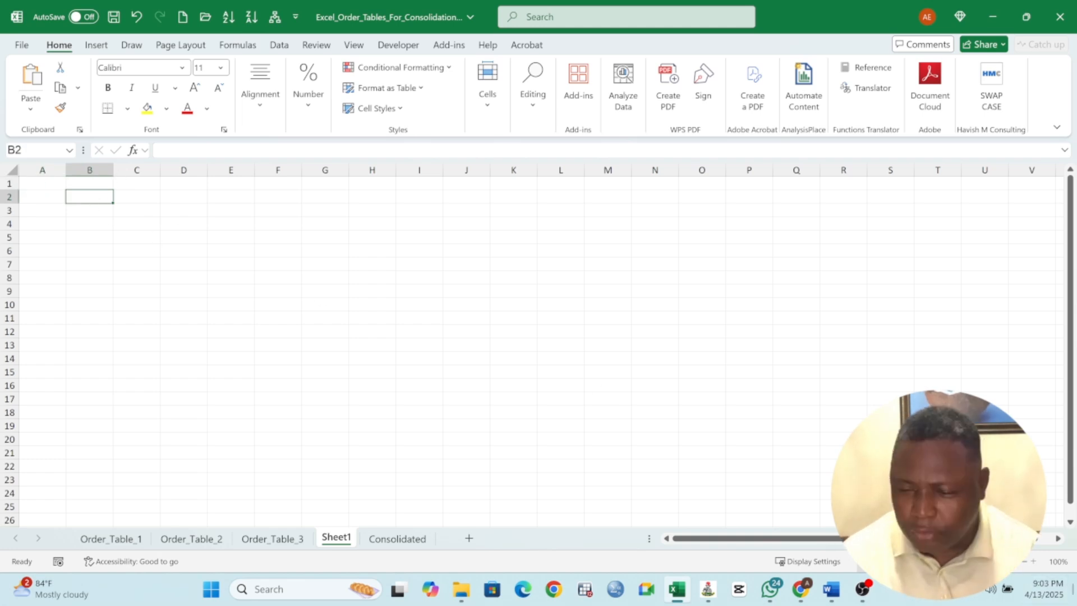
pyautogui.click(1033, 560)
pyautogui.click(1032, 561)
pyautogui.click(1032, 560)
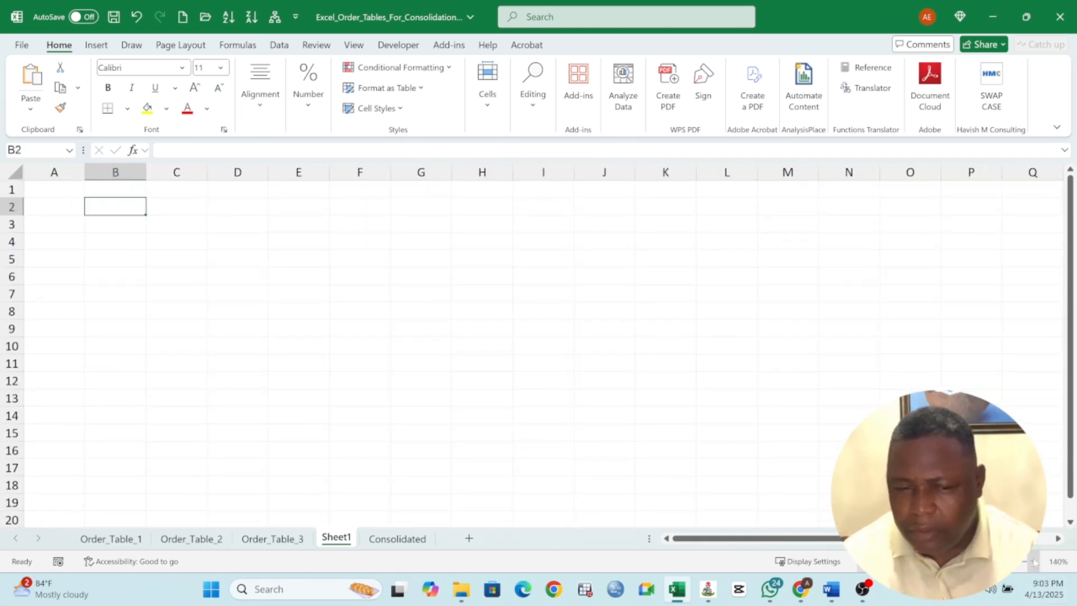
pyautogui.click(1032, 561)
pyautogui.click(1033, 561)
pyautogui.click(1033, 561)
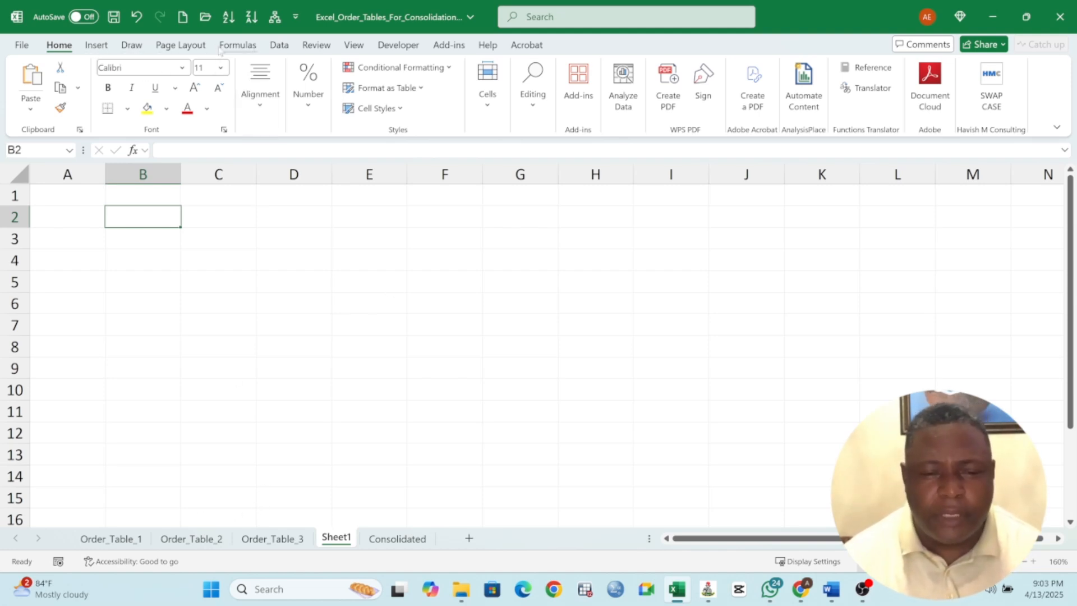
pyautogui.click(274, 46)
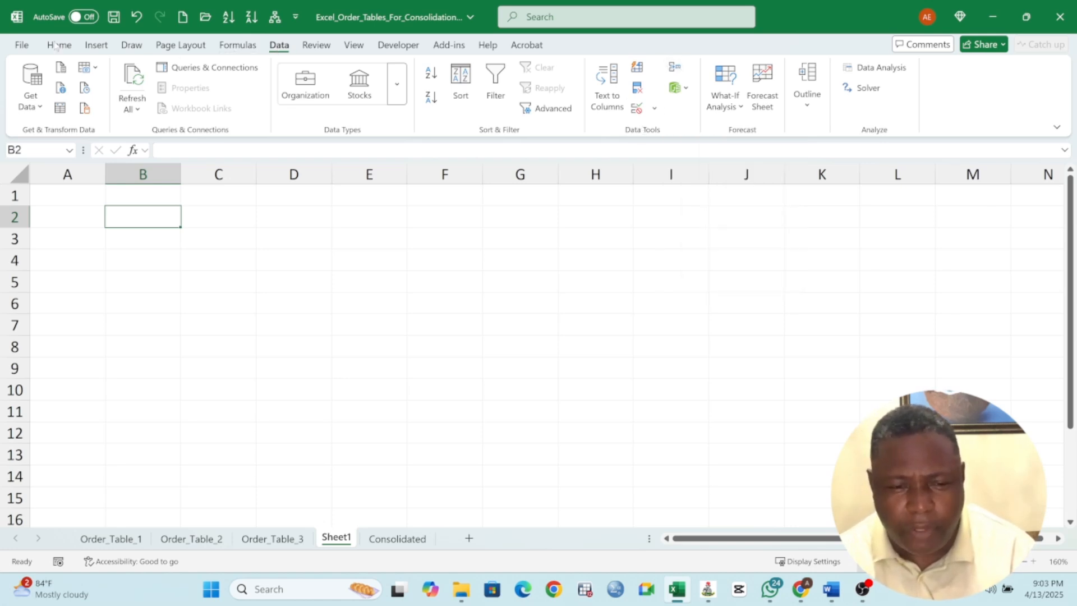
pyautogui.click(675, 68)
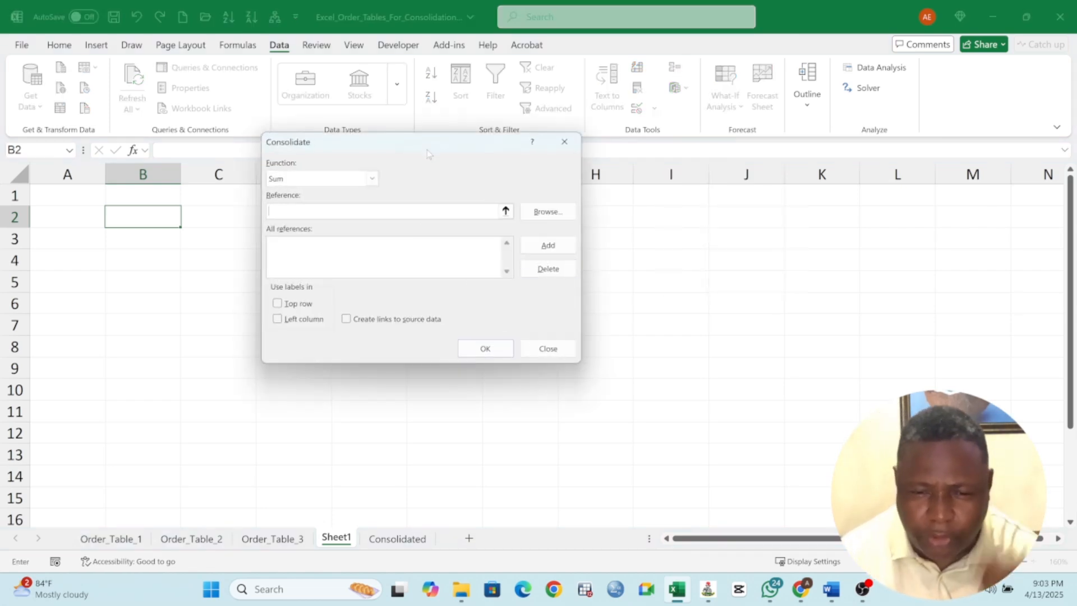
pyautogui.moveTo(420, 143); pyautogui.dragTo(722, 116)
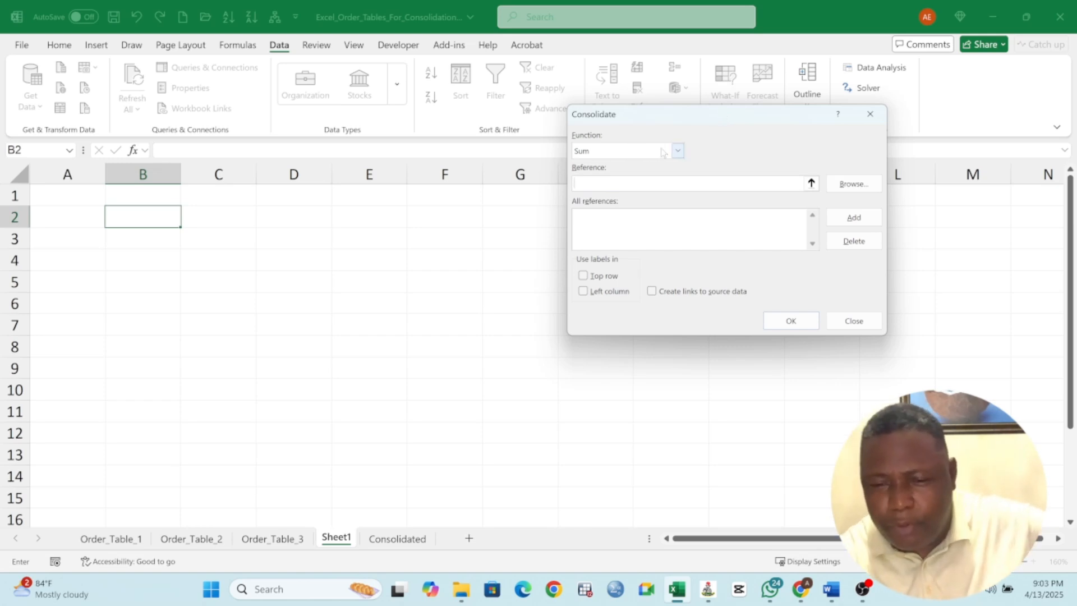
pyautogui.click(679, 152)
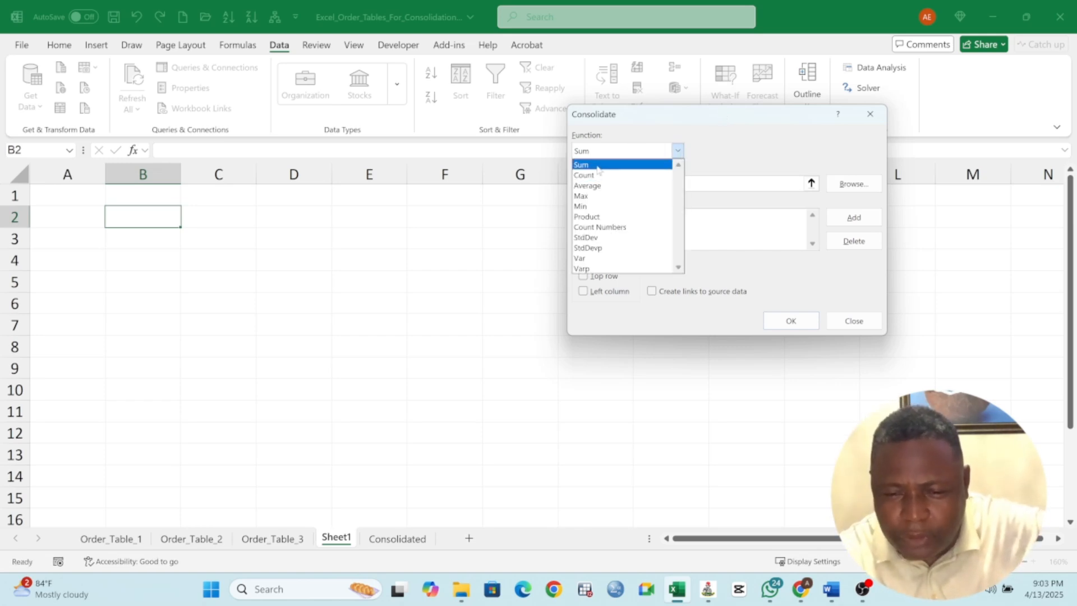
pyautogui.click(601, 165)
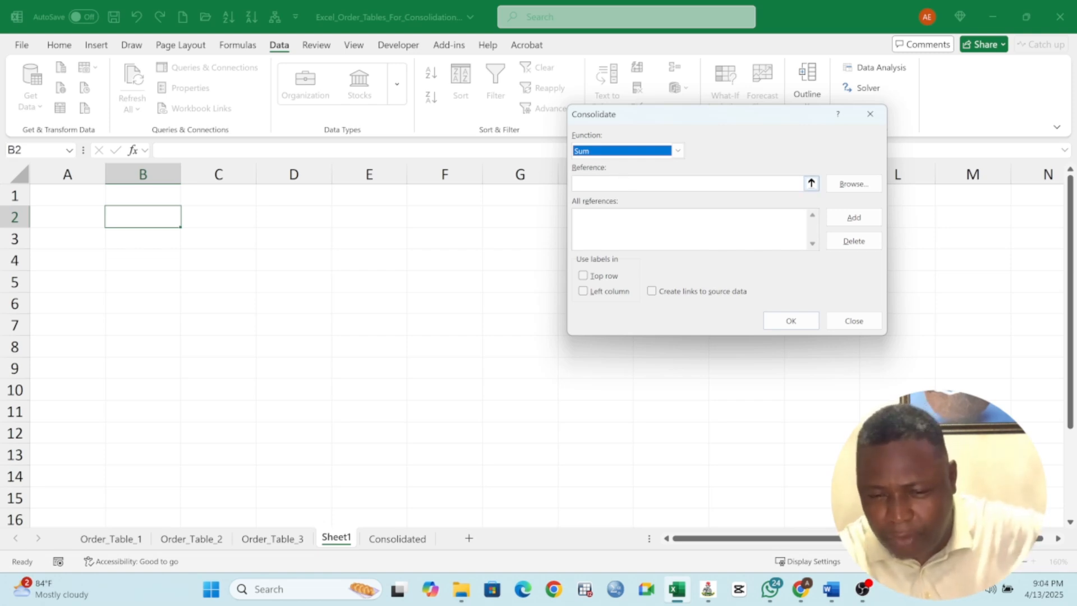
# Add the Order_Table_1 range $A$1:$E$201 to the consolidation references
pyautogui.click(627, 183)
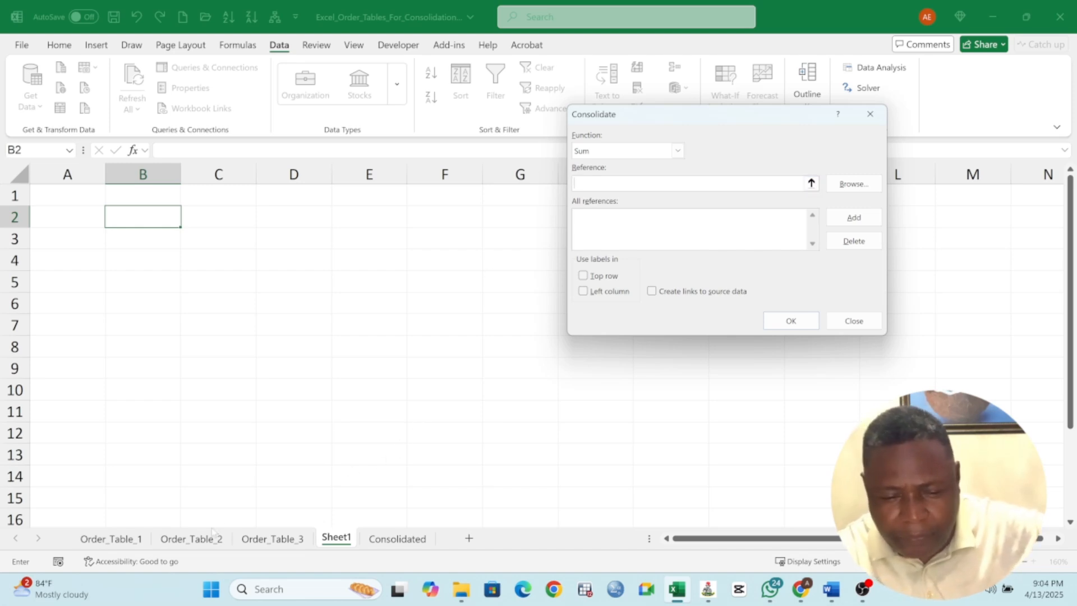
pyautogui.click(126, 542)
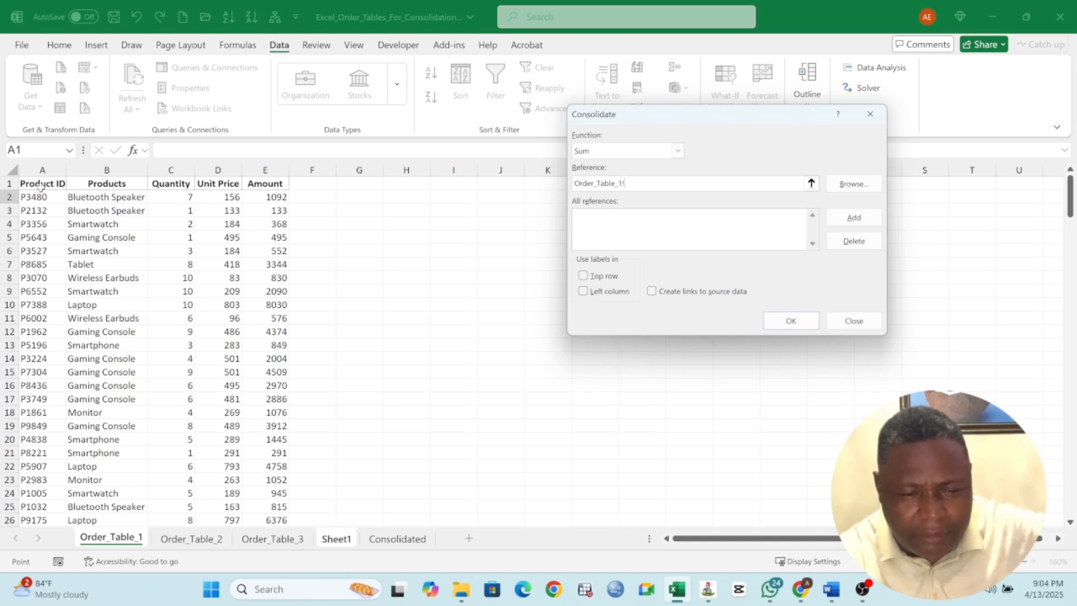
pyautogui.moveTo(39, 187); pyautogui.dragTo(271, 452)
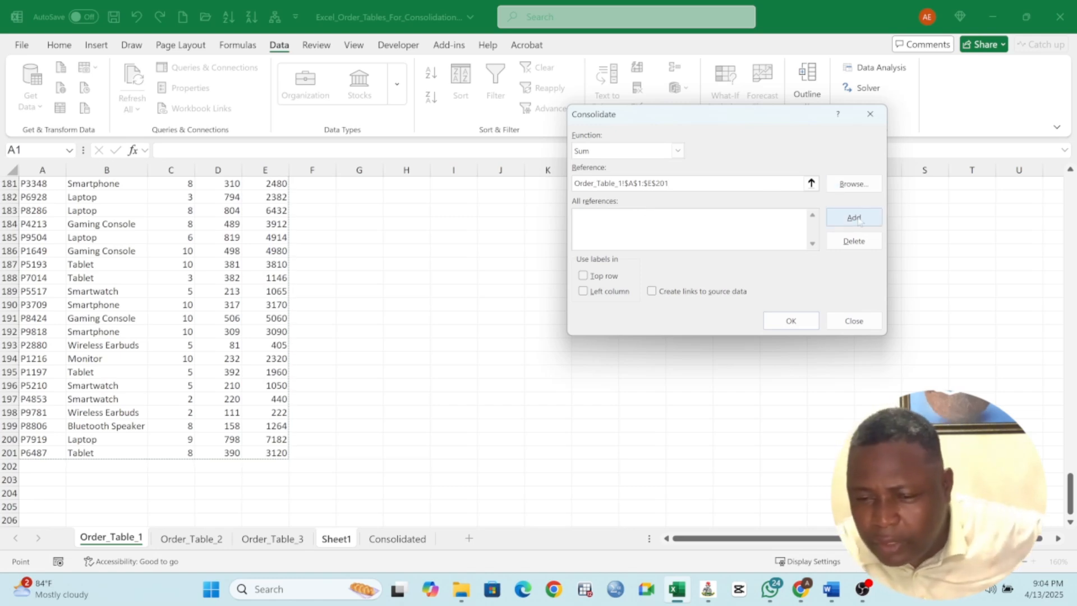
pyautogui.moveTo(698, 115); pyautogui.dragTo(653, 140)
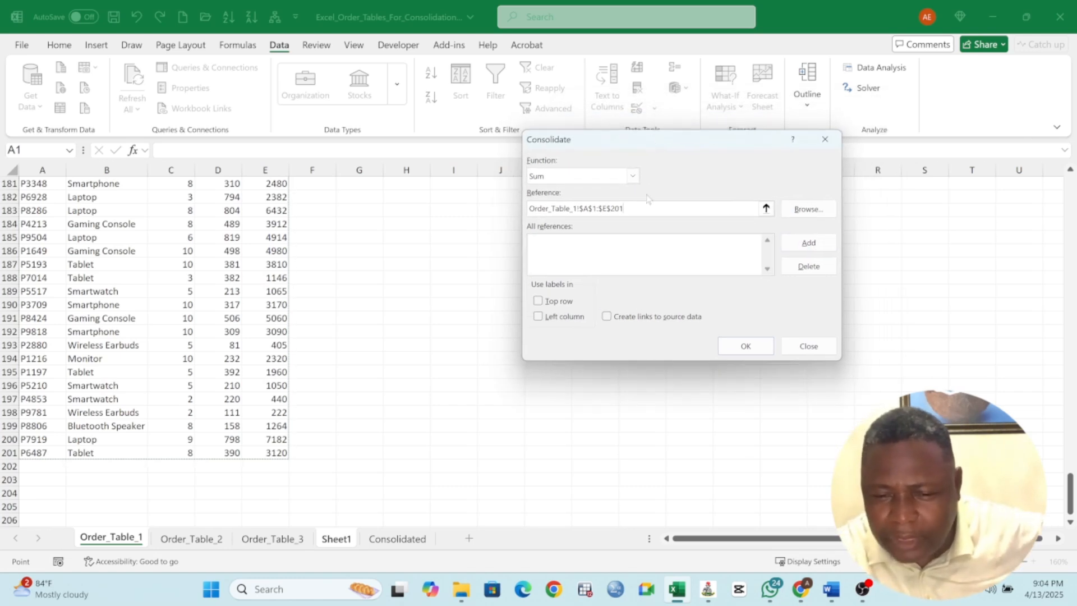
pyautogui.click(805, 248)
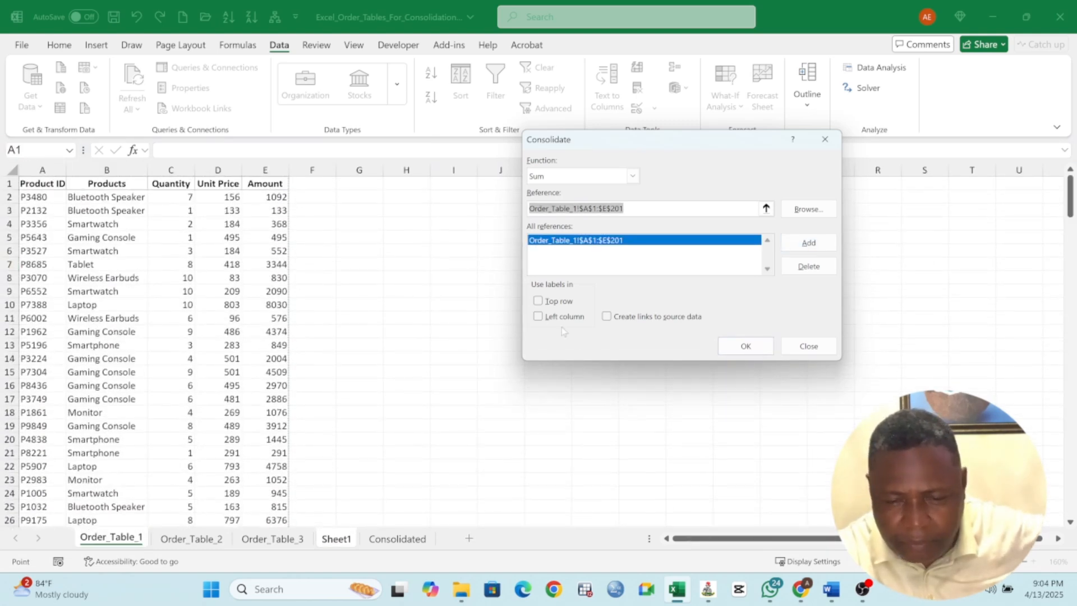
# Add the Order_Table_2 range $A$1:$E$189 to the consolidation references
pyautogui.click(179, 540)
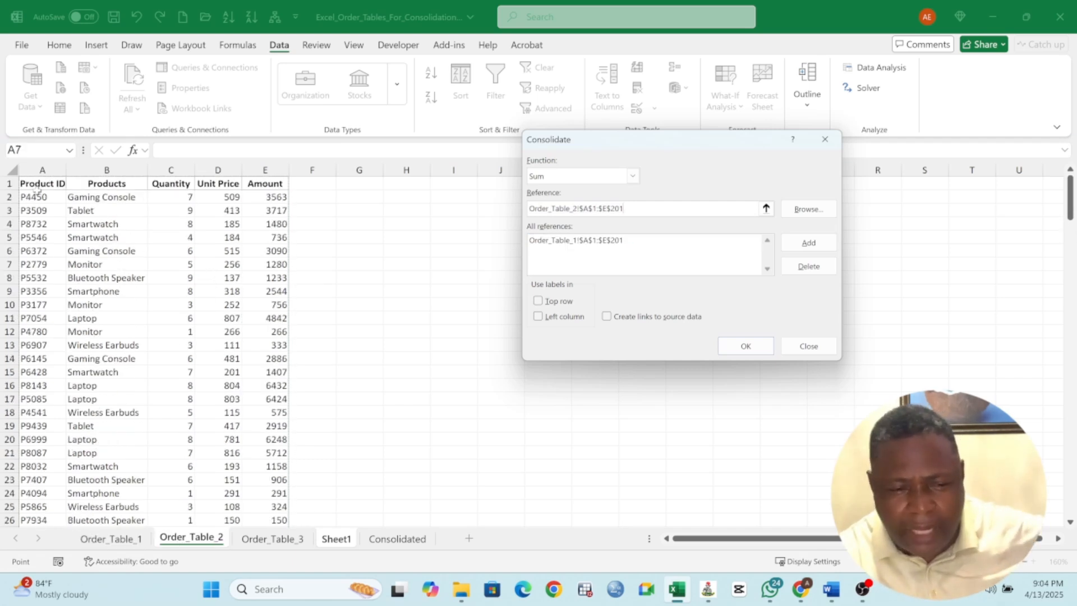
pyautogui.click(39, 184)
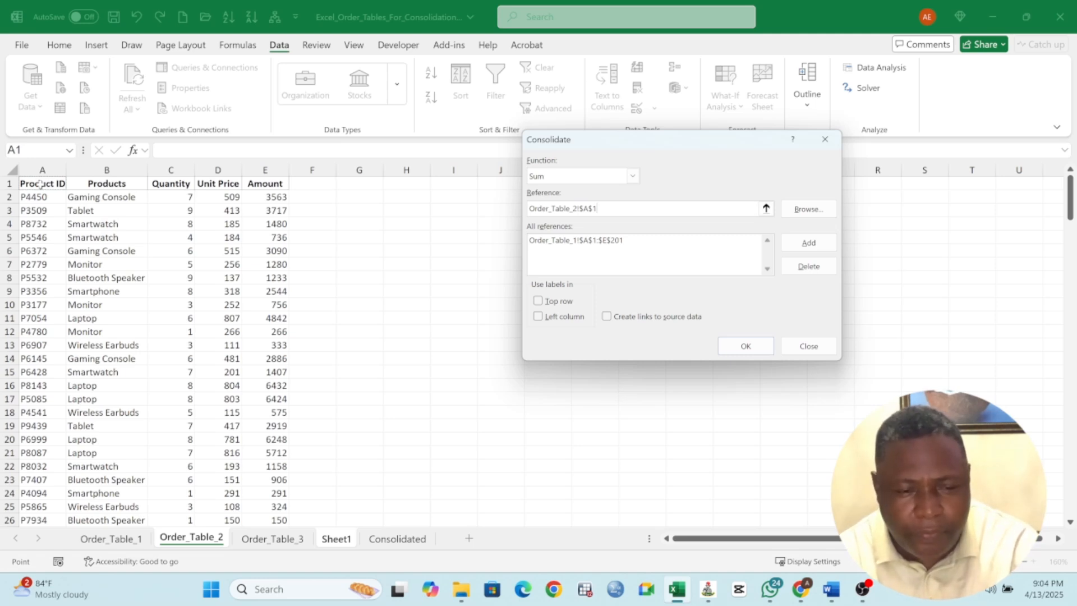
pyautogui.hotkey('ctrl', 'shift', 'Right')
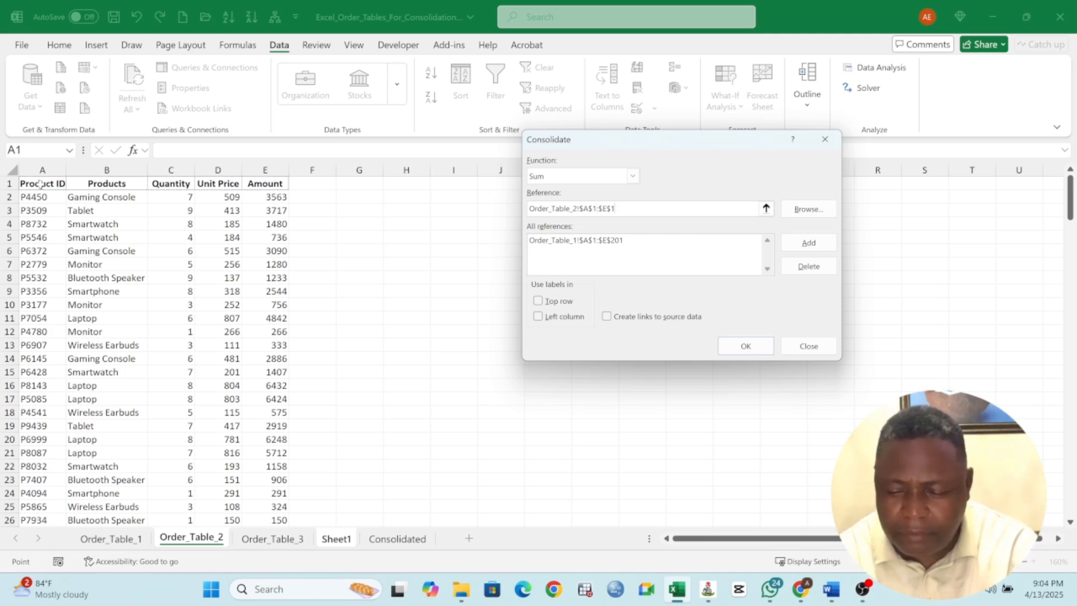
pyautogui.hotkey('ctrl', 'shift', 'Down')
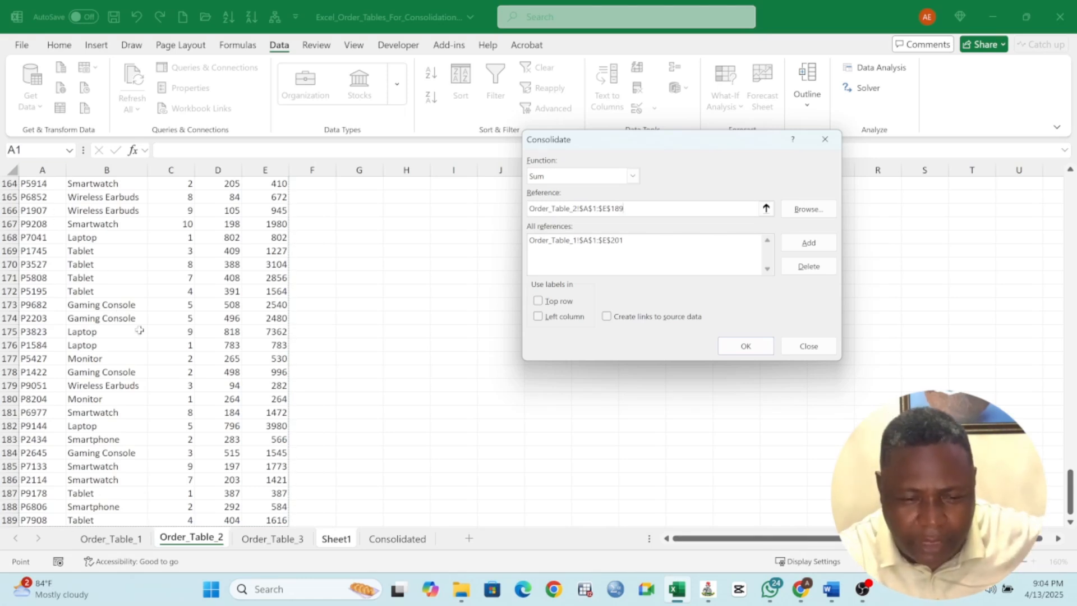
pyautogui.scroll(-2, 139, 331)
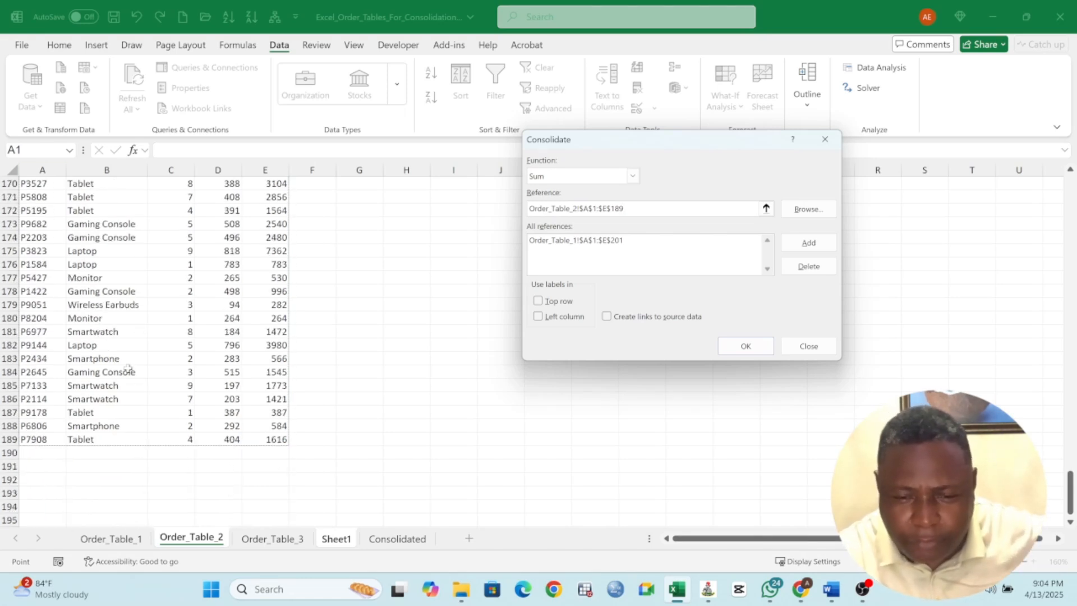
pyautogui.click(810, 242)
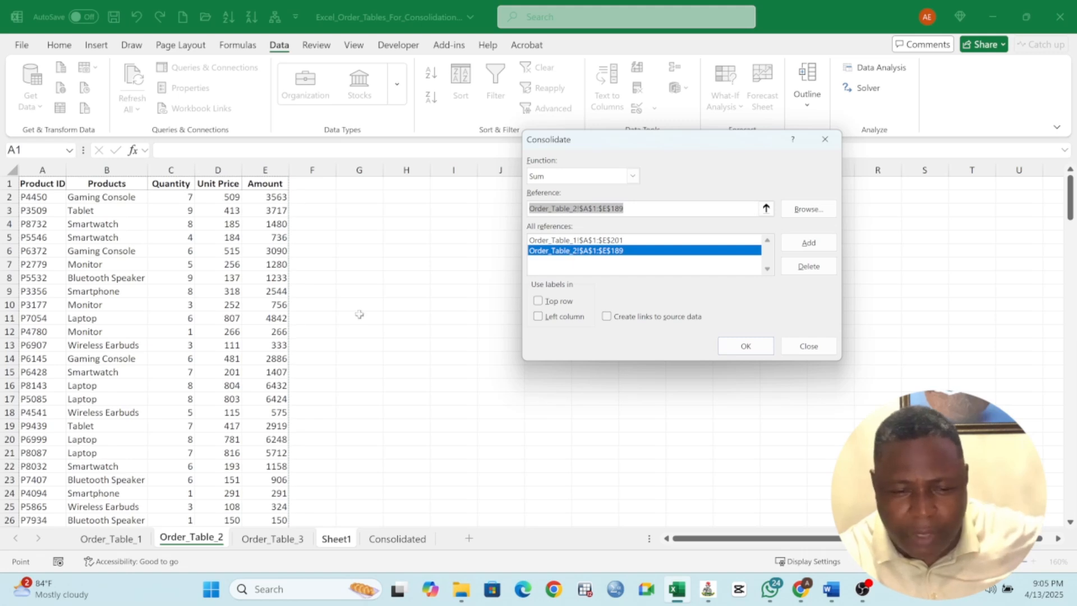
# Add the Order_Table_3 range $A$1:$E$193 to the references and run the consolidation using top row and left column labels
pyautogui.click(289, 542)
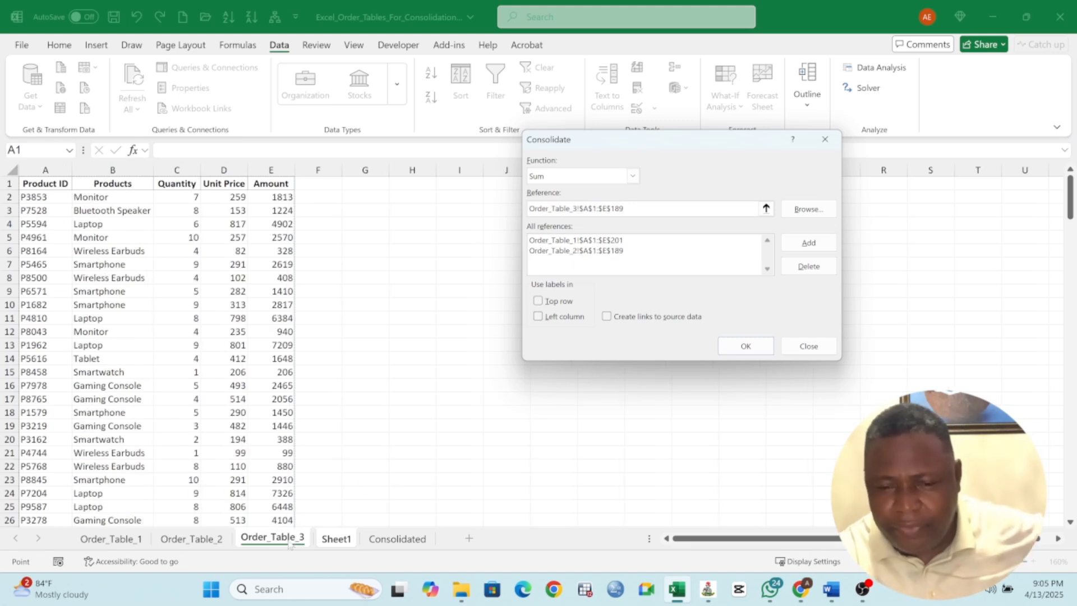
pyautogui.click(53, 186)
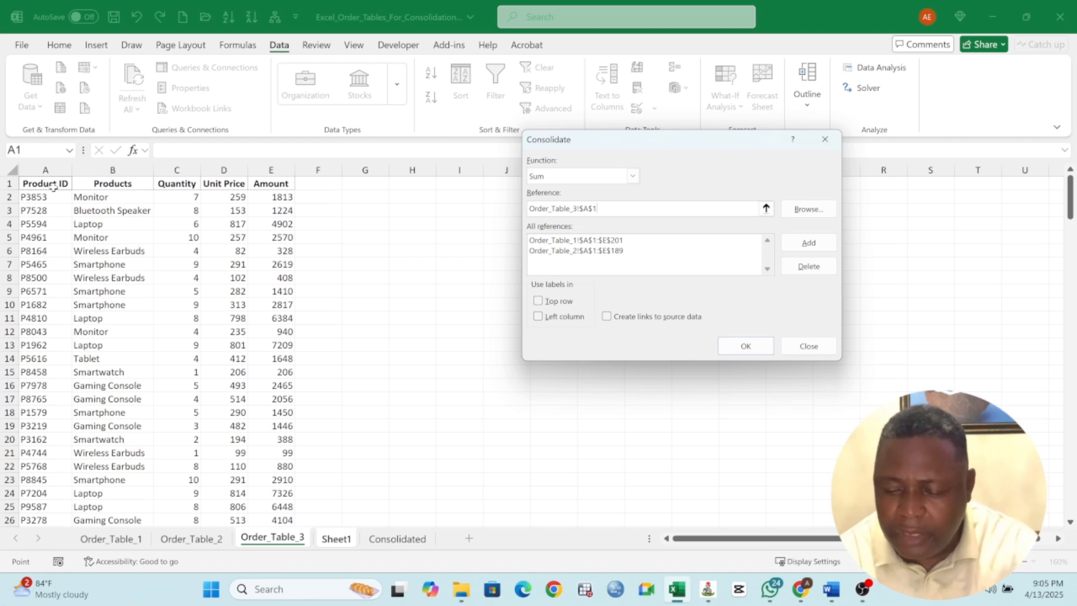
pyautogui.hotkey('ctrl', 'shift', 'Right')
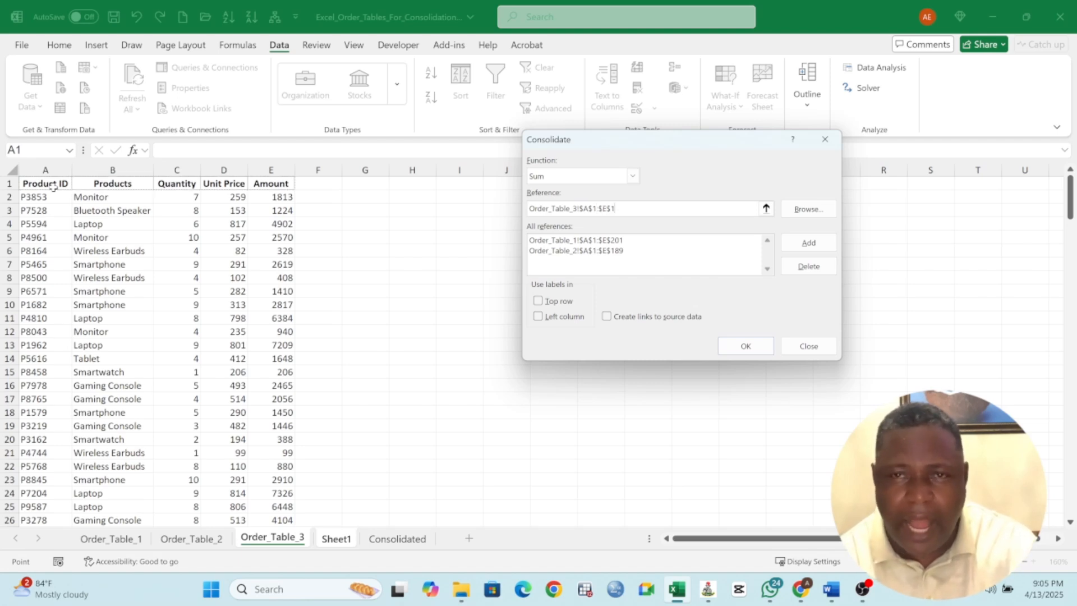
pyautogui.hotkey('ctrl', 'shift', 'Down')
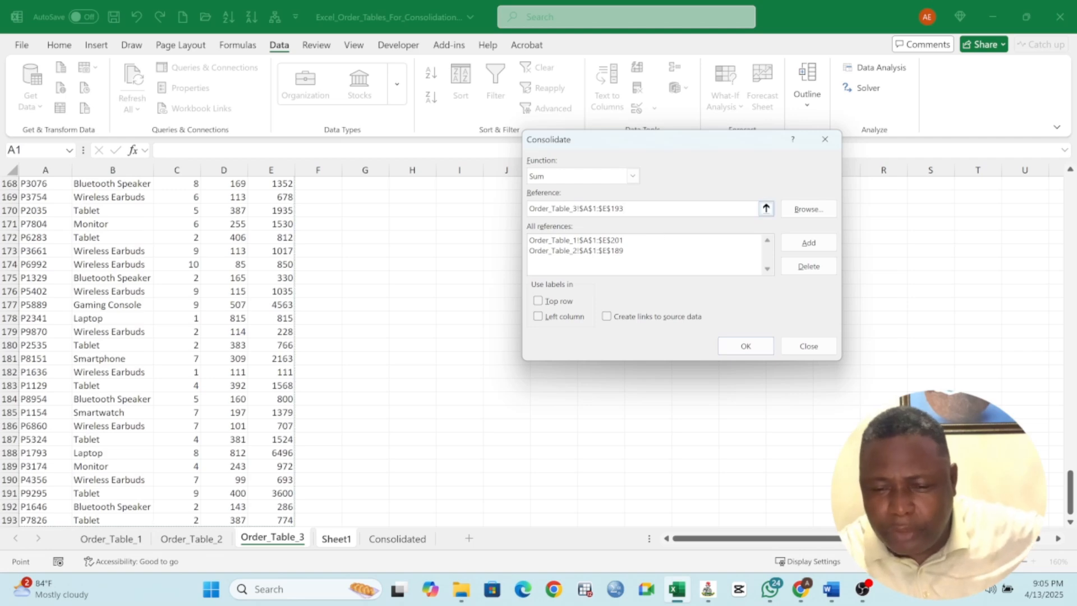
pyautogui.click(789, 248)
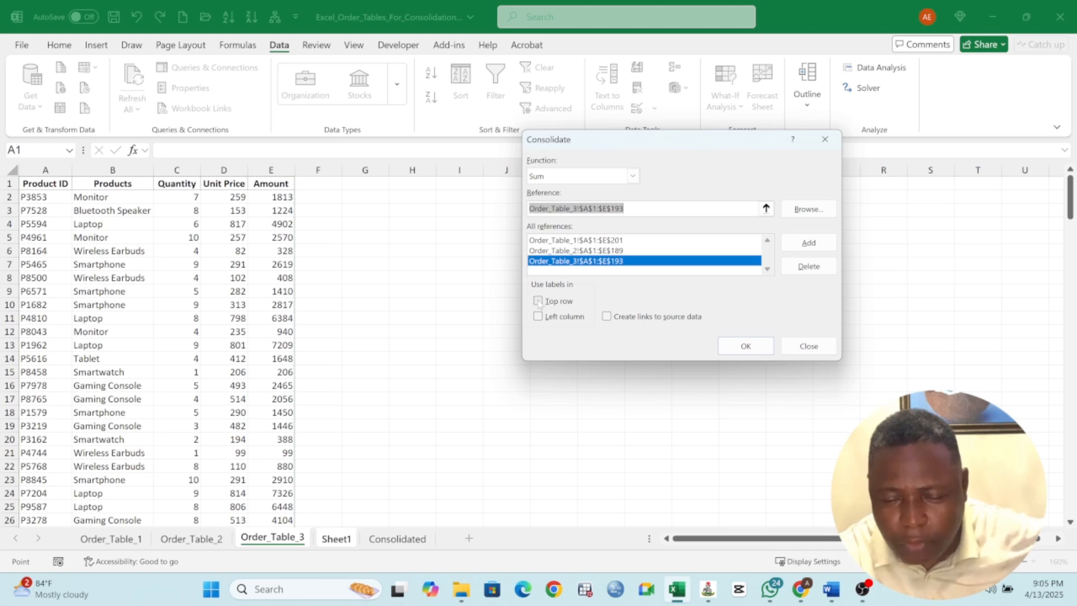
pyautogui.click(538, 302)
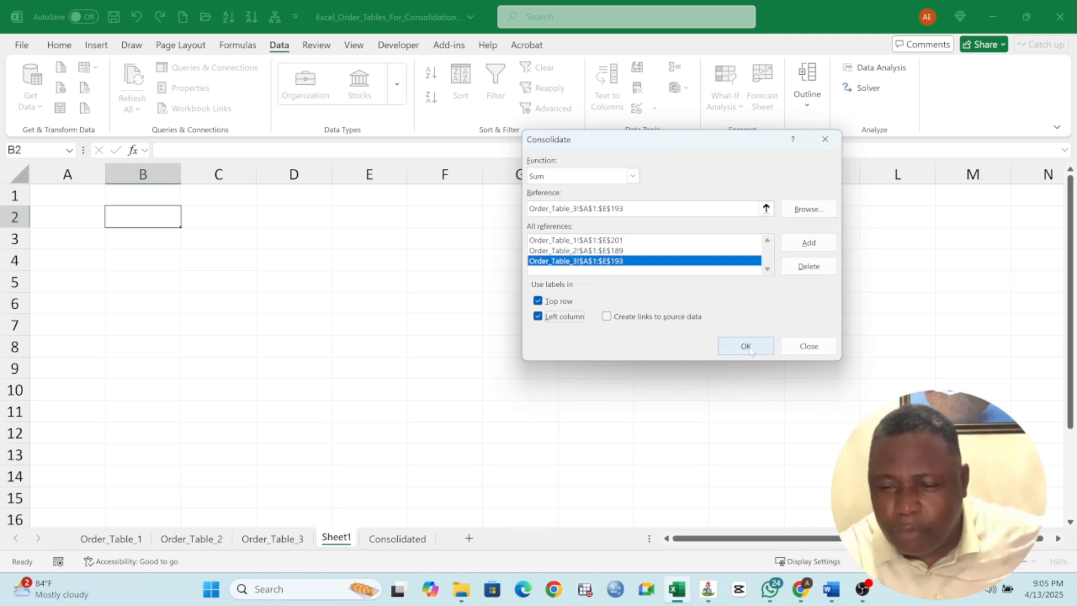
pyautogui.click(747, 347)
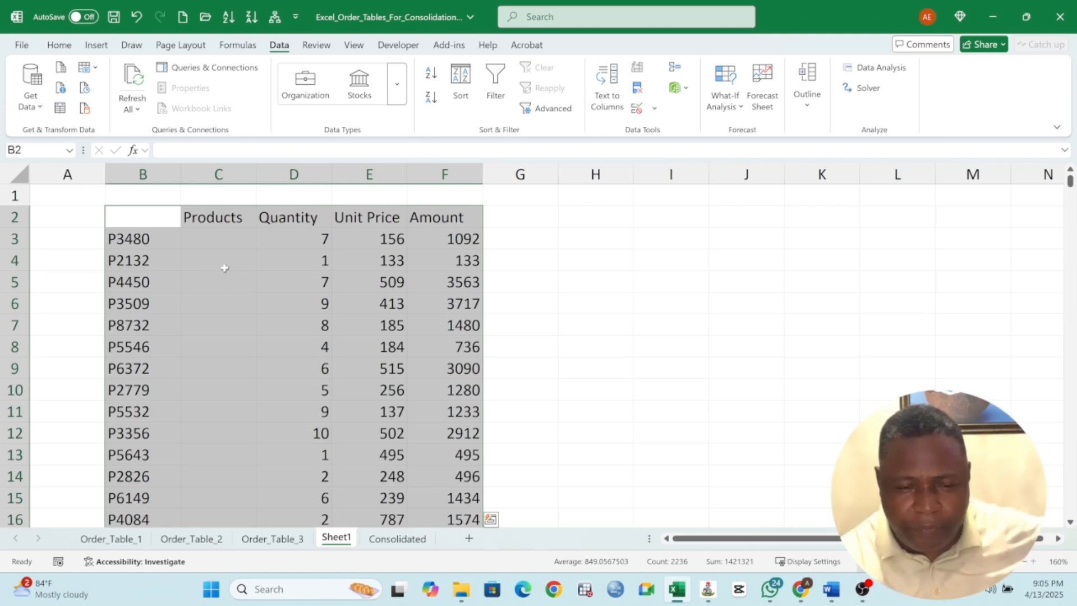
# Examine the consolidated result on Sheet1, checking the product ID rows, the Products column and the Unit Price values
pyautogui.click(167, 237)
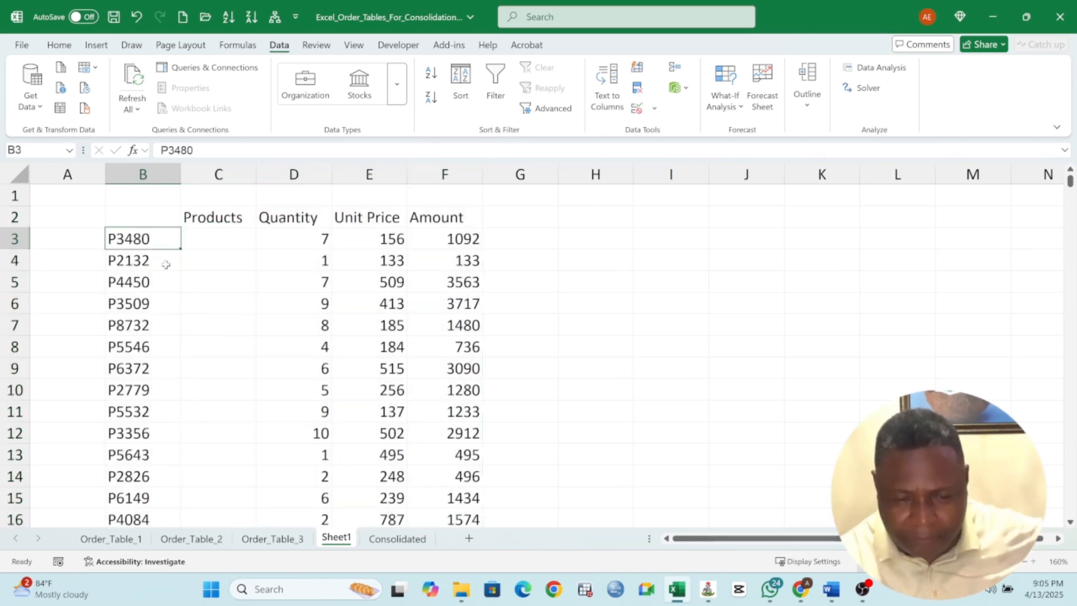
pyautogui.scroll(-5, 166, 264)
pyautogui.scroll(-16, 166, 264)
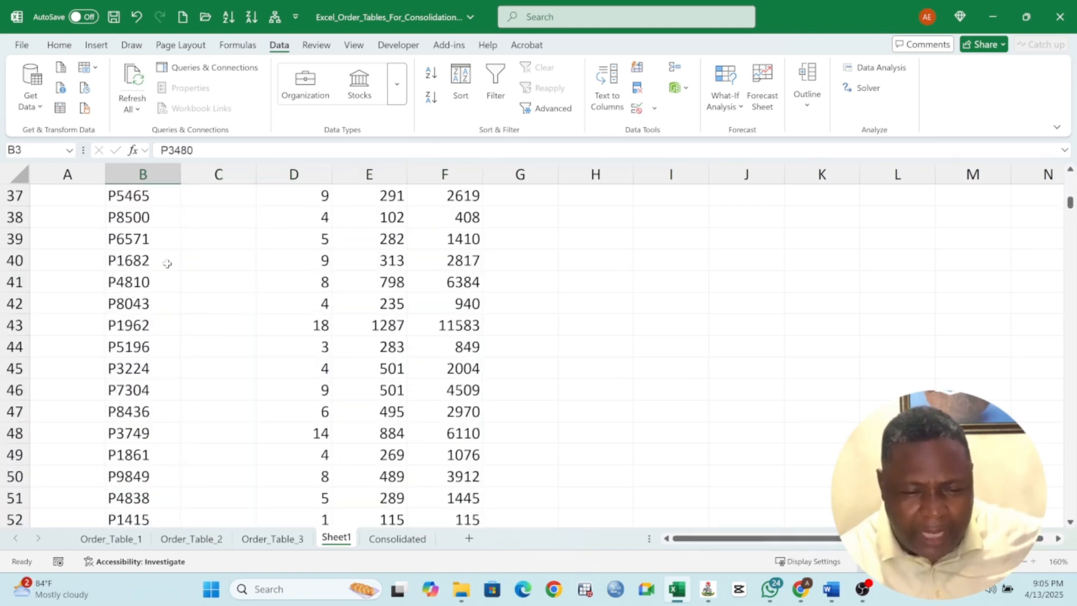
pyautogui.scroll(-12, 168, 264)
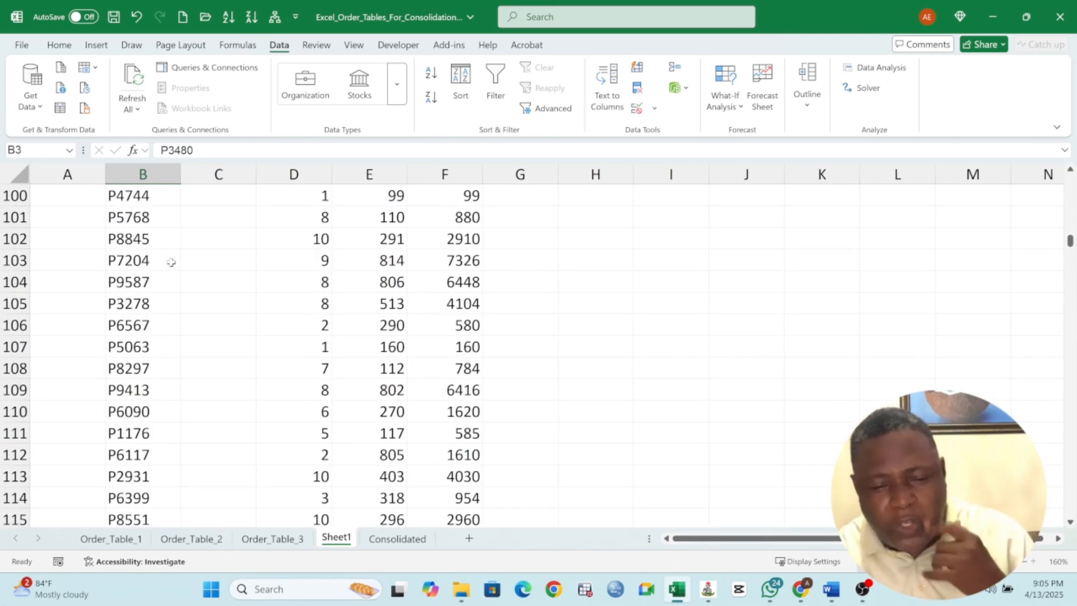
pyautogui.scroll(-15, 172, 262)
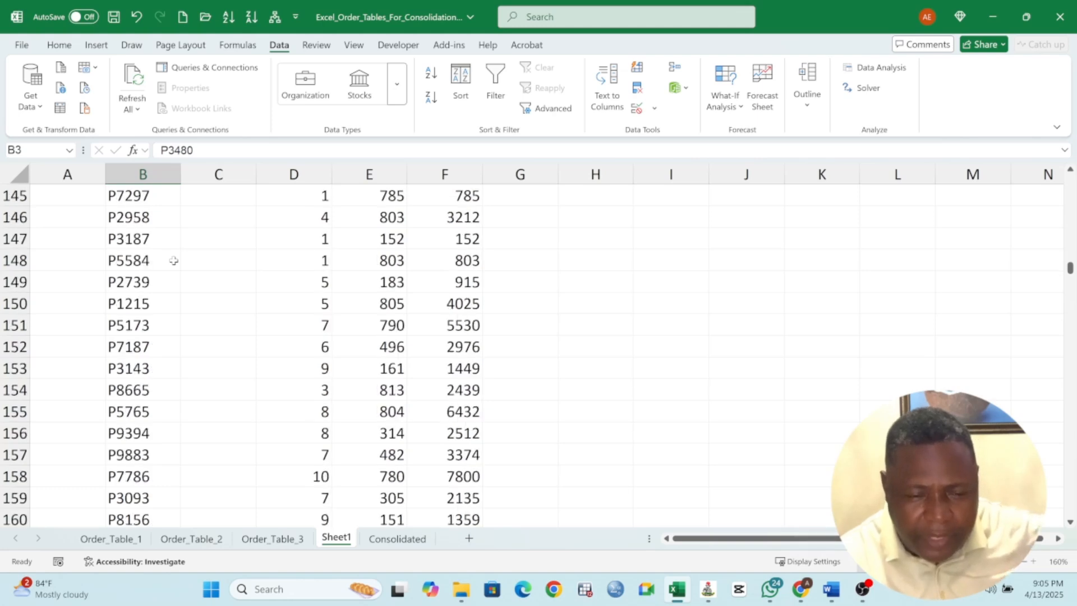
pyautogui.scroll(20, 174, 260)
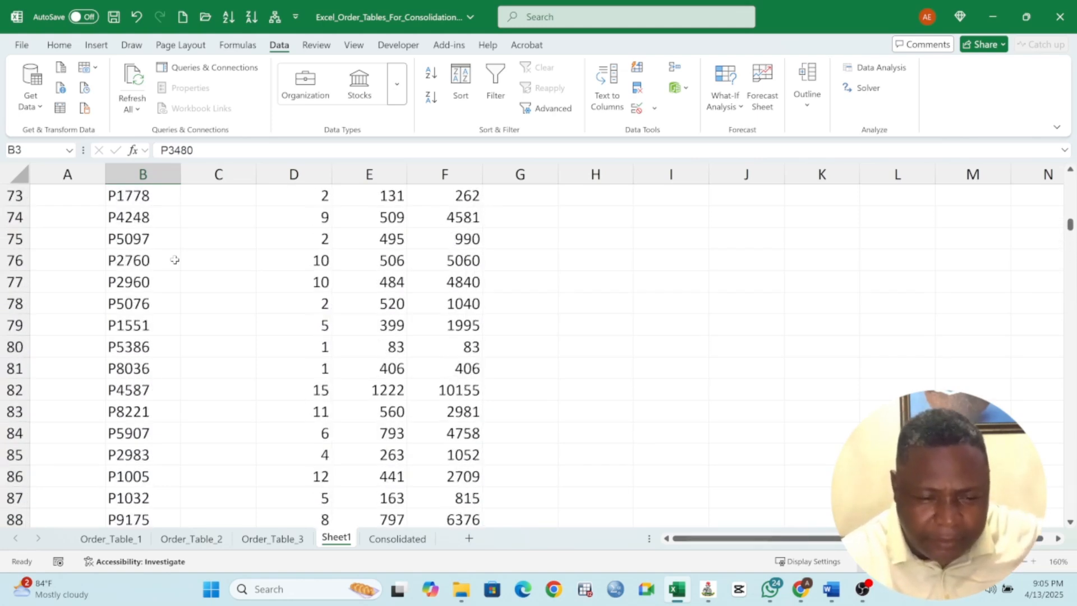
pyautogui.scroll(20, 175, 260)
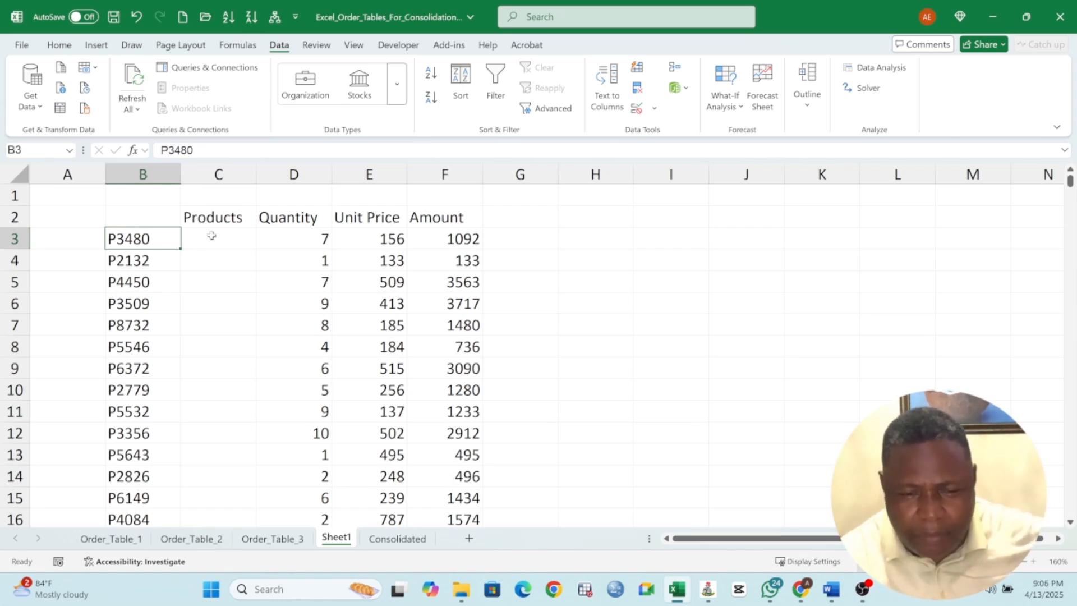
pyautogui.click(211, 236)
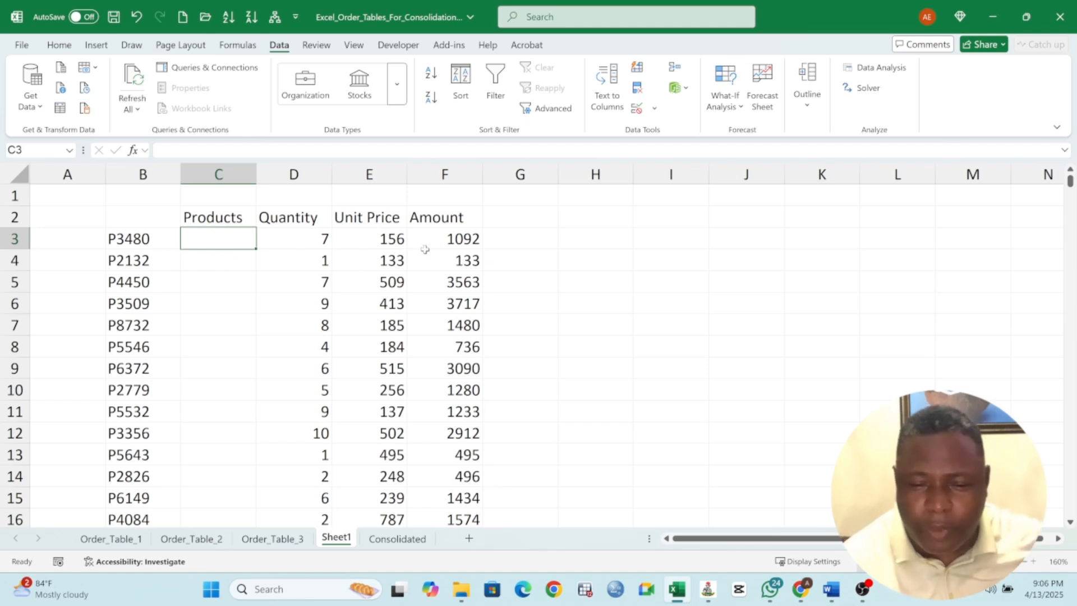
pyautogui.click(383, 246)
pyautogui.scroll(-20, 383, 246)
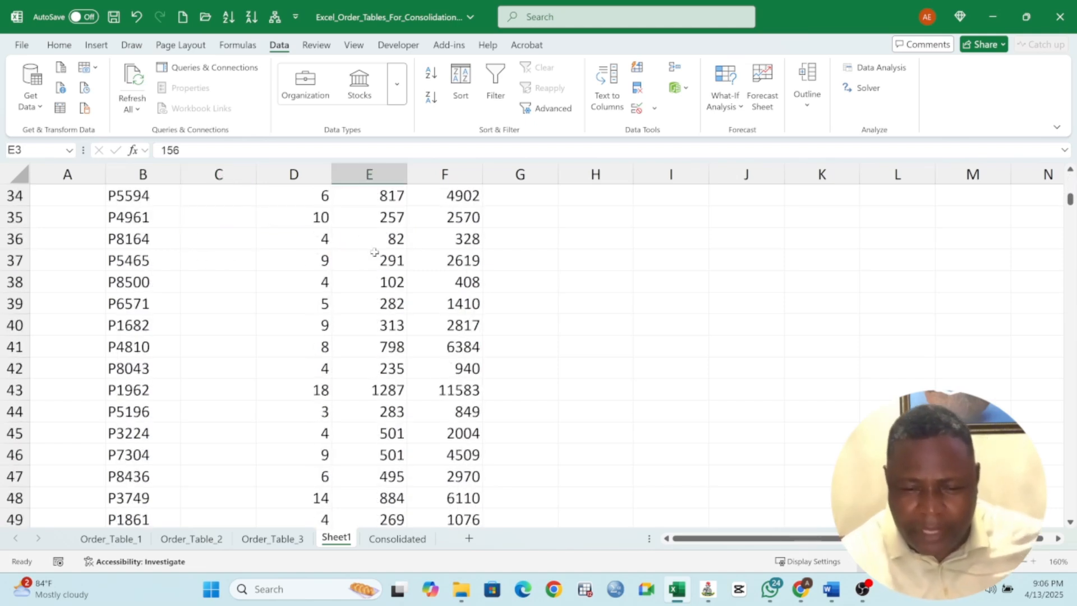
pyautogui.scroll(20, 371, 262)
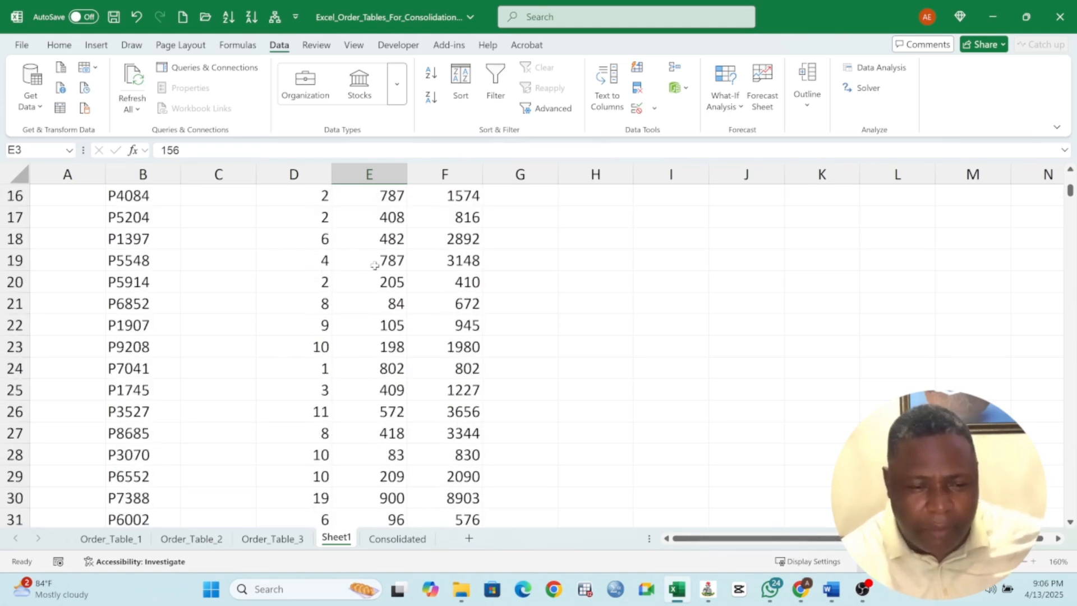
# Delete Sheet1 and add a new blank worksheet placed between the Order_Table_3 and Consolidated sheets
pyautogui.click(19, 177)
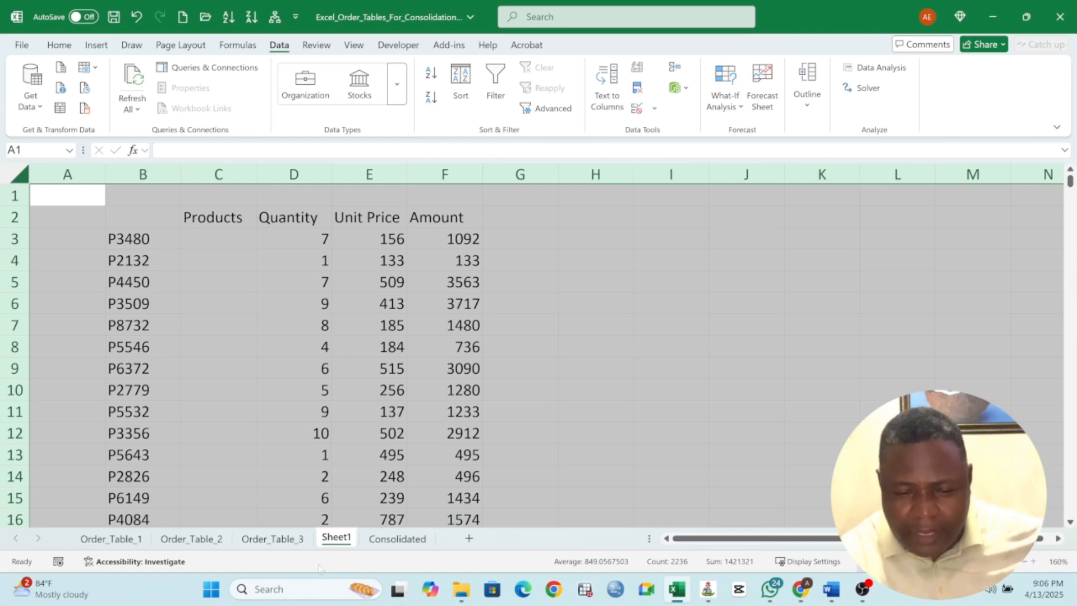
pyautogui.rightClick(333, 544)
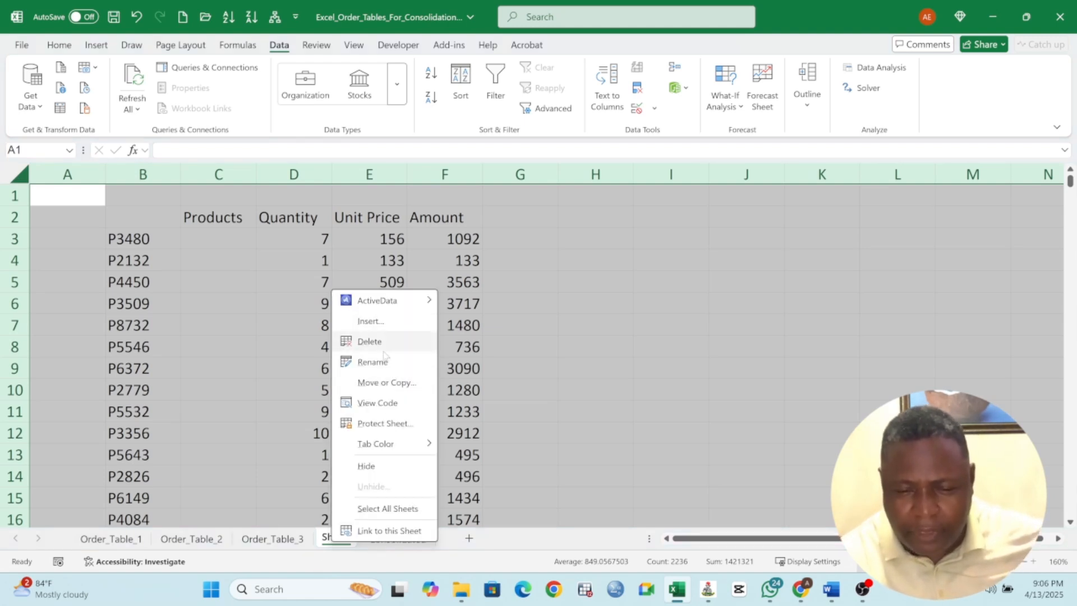
pyautogui.click(370, 341)
pyautogui.click(567, 326)
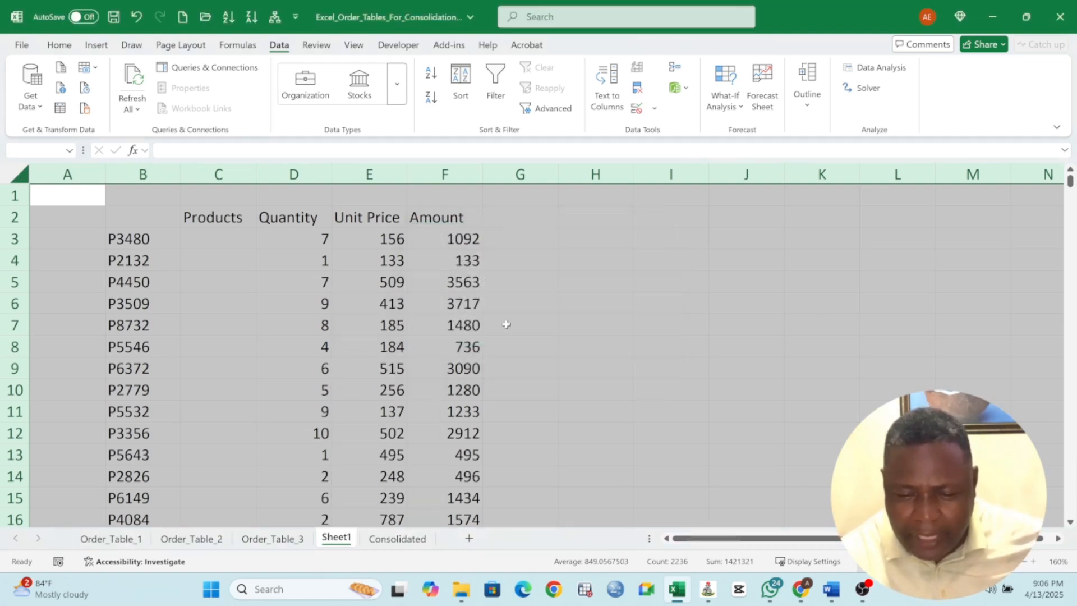
pyautogui.click(423, 538)
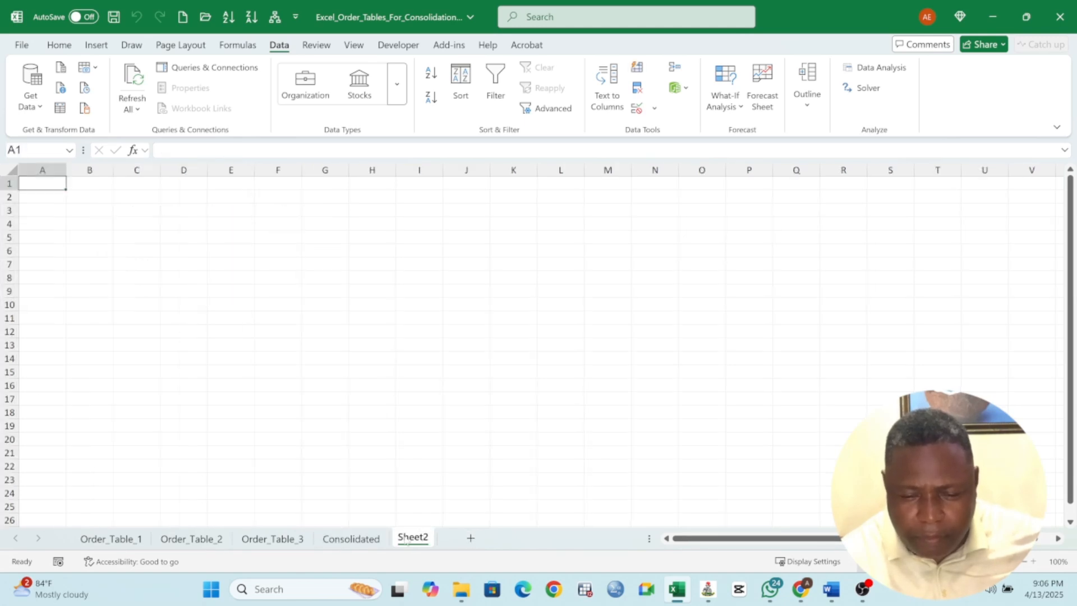
pyautogui.moveTo(328, 532); pyautogui.dragTo(324, 537)
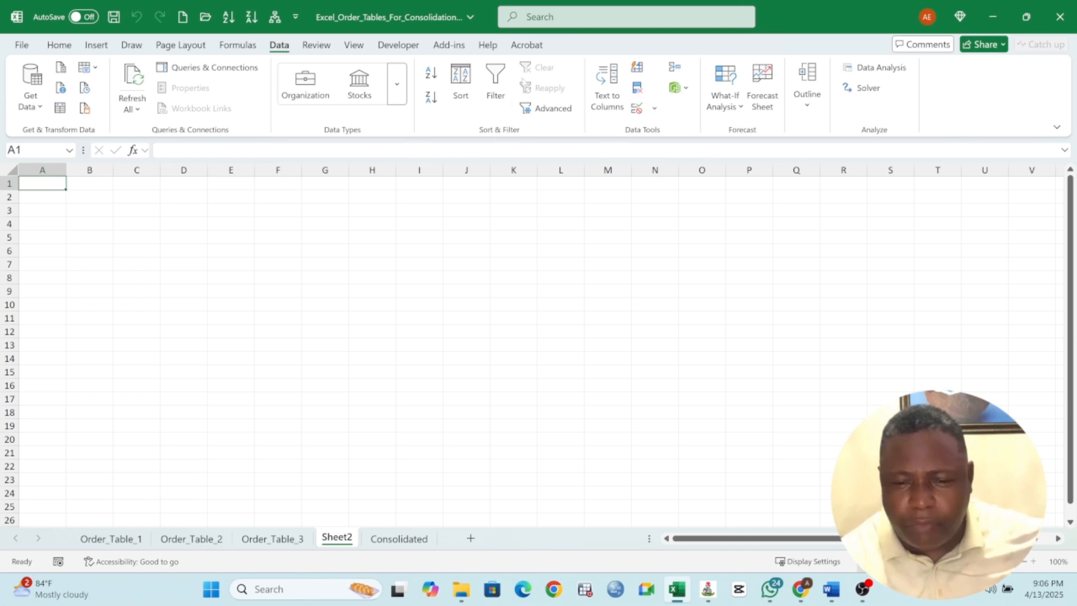
# Start a Sum consolidation at cell A1 of the new sheet and add the Order_Table_1 range $B$1:$E$201 as a reference
pyautogui.click(676, 68)
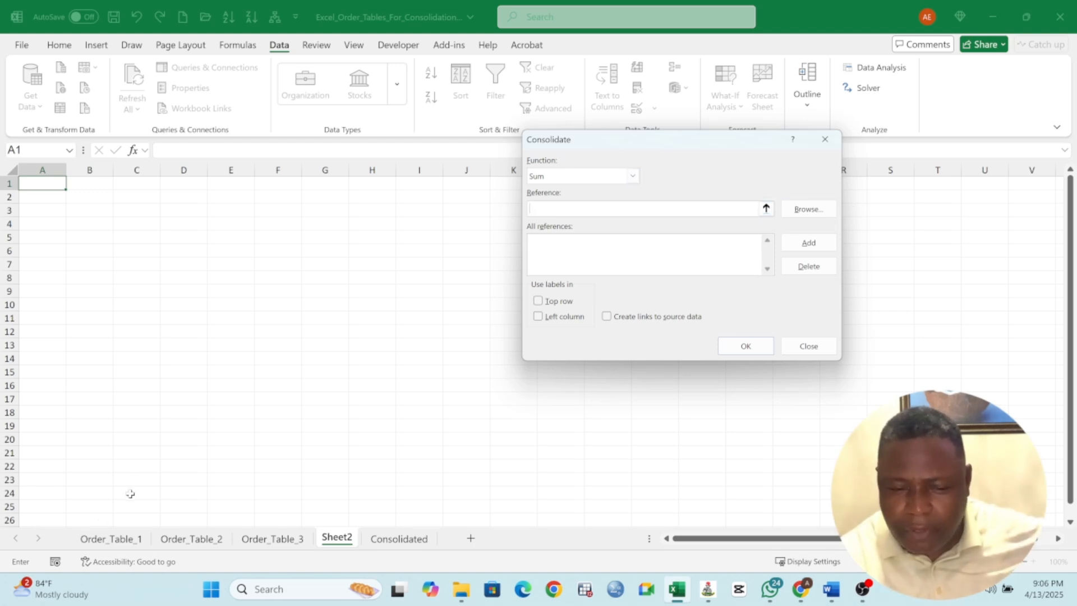
pyautogui.click(95, 539)
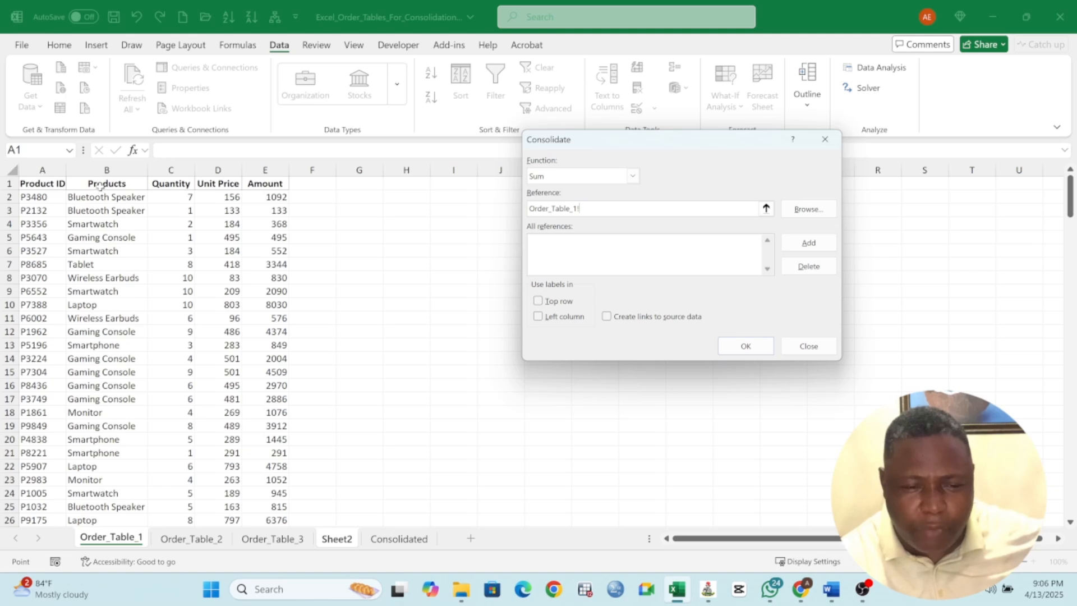
pyautogui.moveTo(100, 186); pyautogui.dragTo(284, 502)
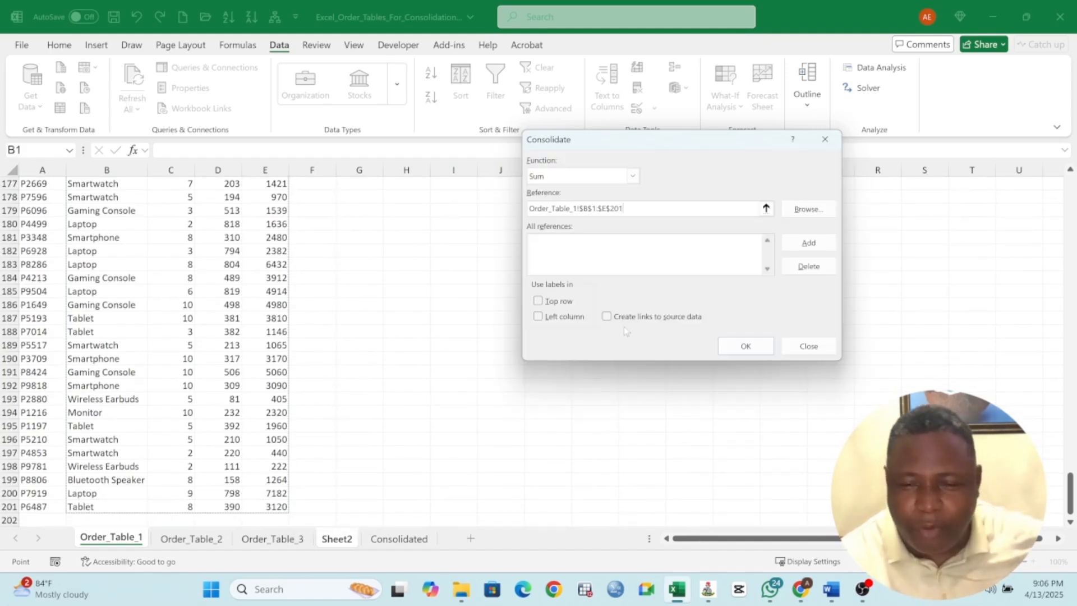
pyautogui.click(808, 243)
# Add the Order_Table_2 range $B$1:$E$189 to the consolidation references
pyautogui.click(193, 539)
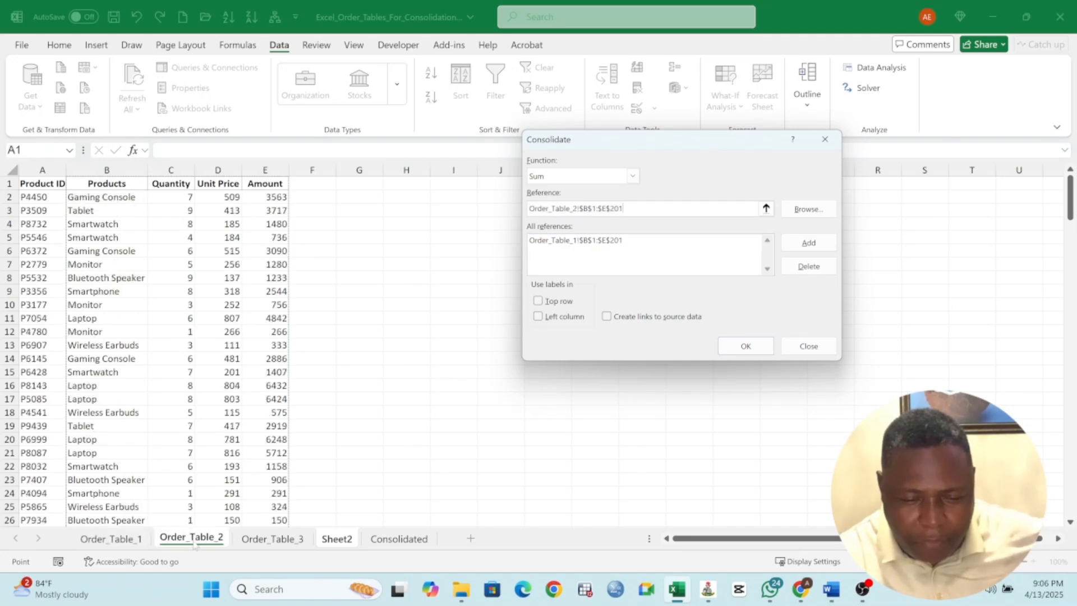
pyautogui.click(109, 184)
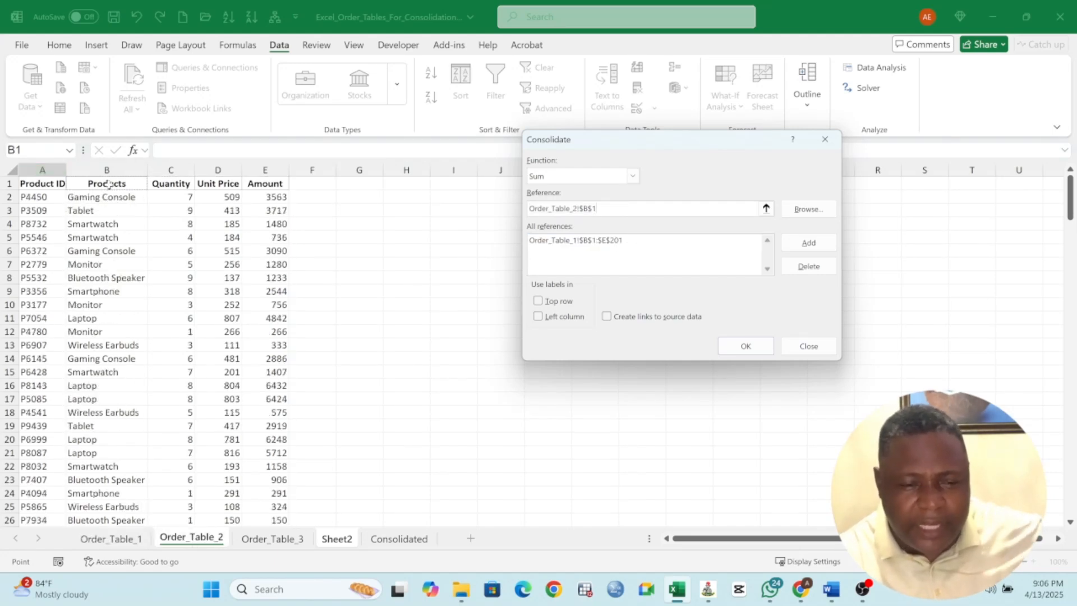
pyautogui.hotkey('ctrl', 'shift', 'Right')
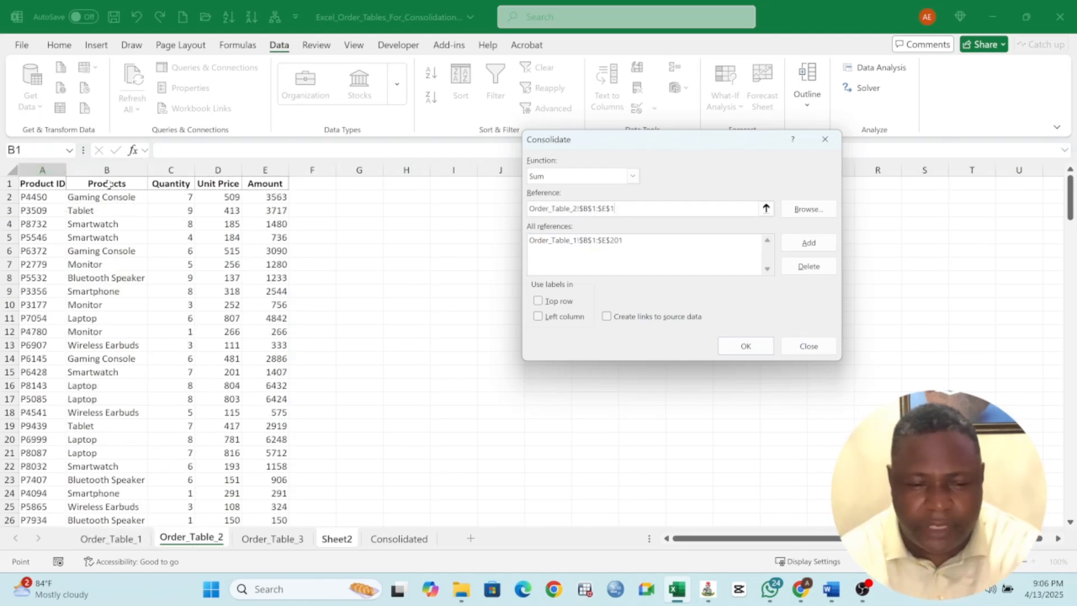
pyautogui.hotkey('ctrl', 'shift', 'Down')
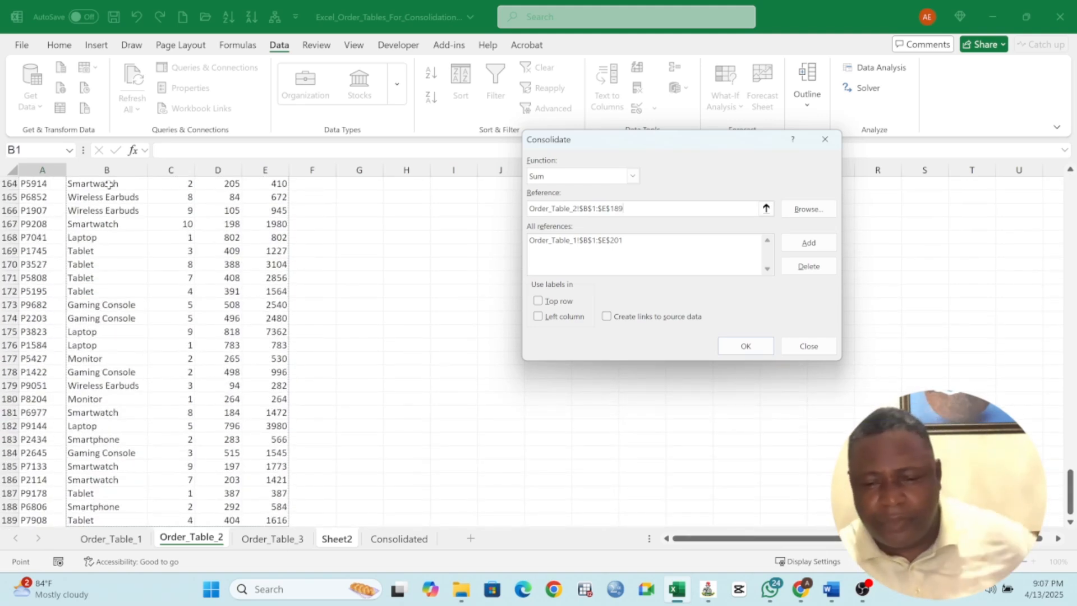
pyautogui.click(799, 244)
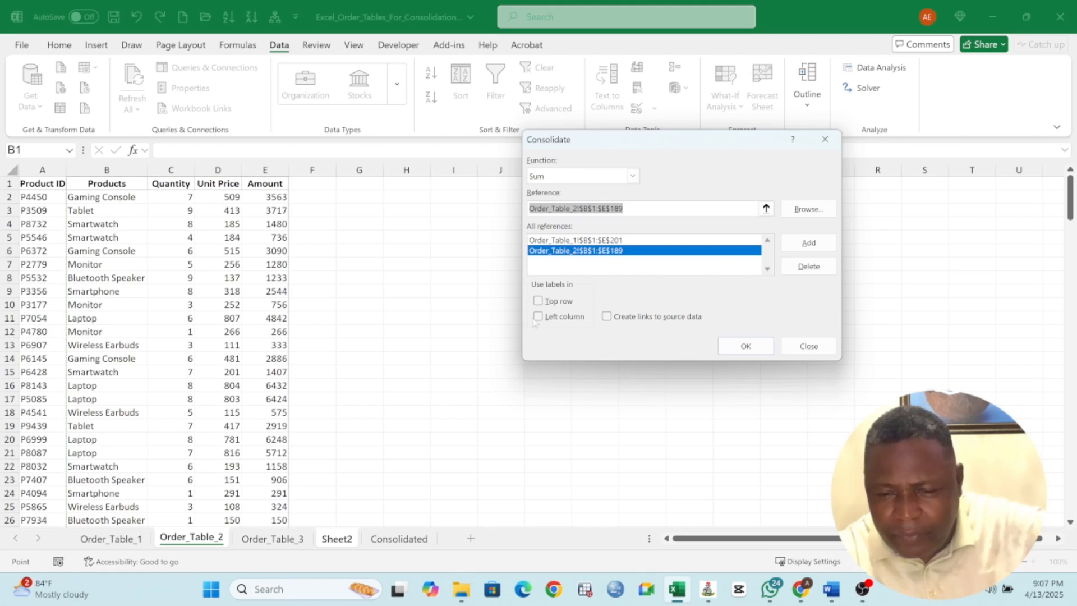
# Add the Order_Table_3 range $B$1:$E$193 to the consolidation references
pyautogui.click(264, 539)
pyautogui.moveTo(116, 184); pyautogui.dragTo(263, 425)
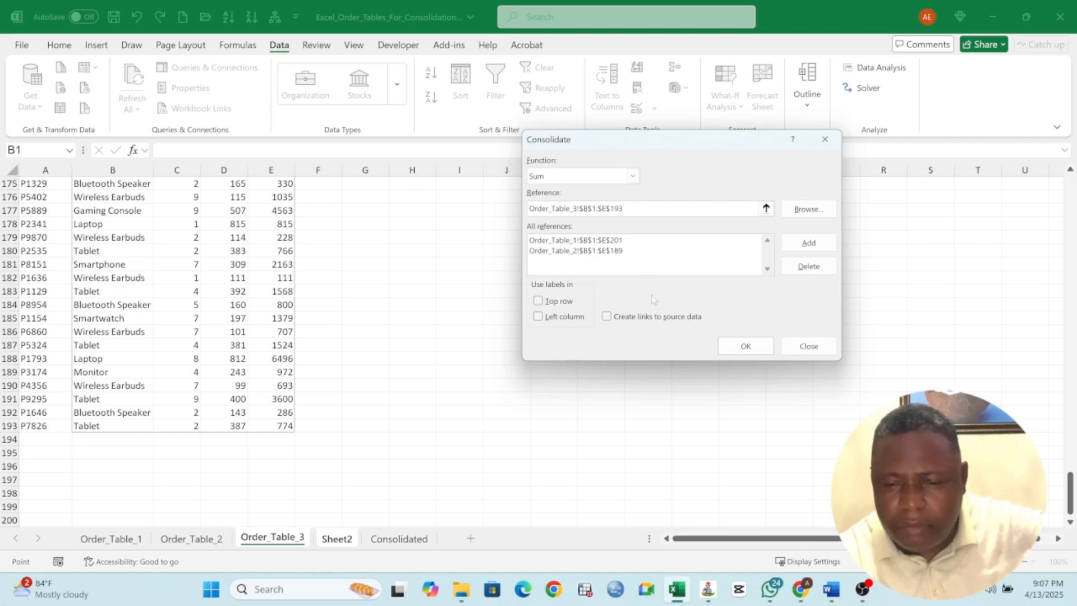
pyautogui.click(808, 242)
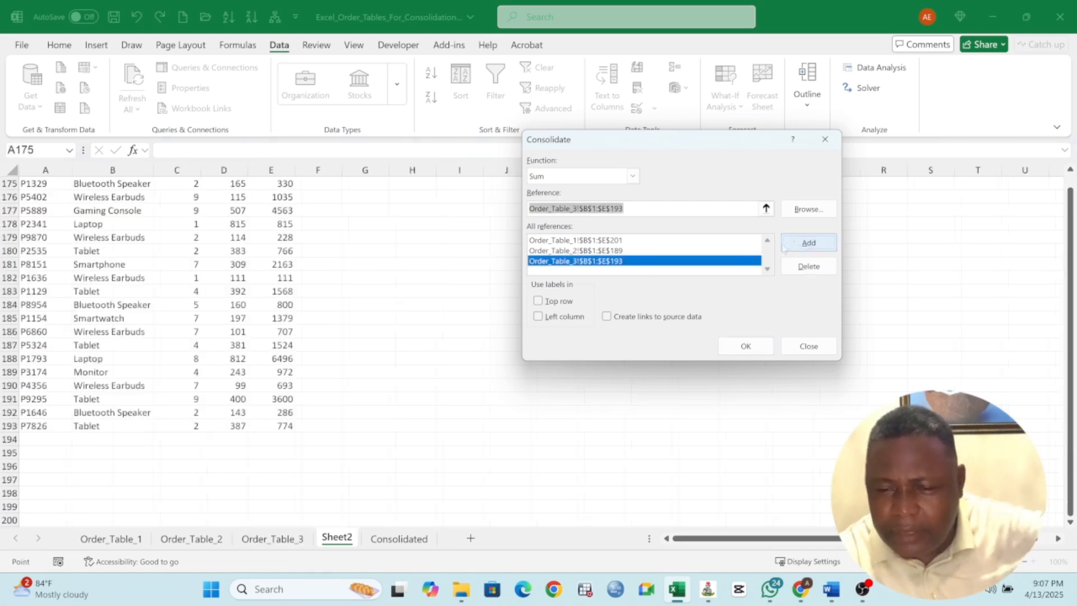
# Use the top row and left column as labels and run the consolidation
pyautogui.click(538, 301)
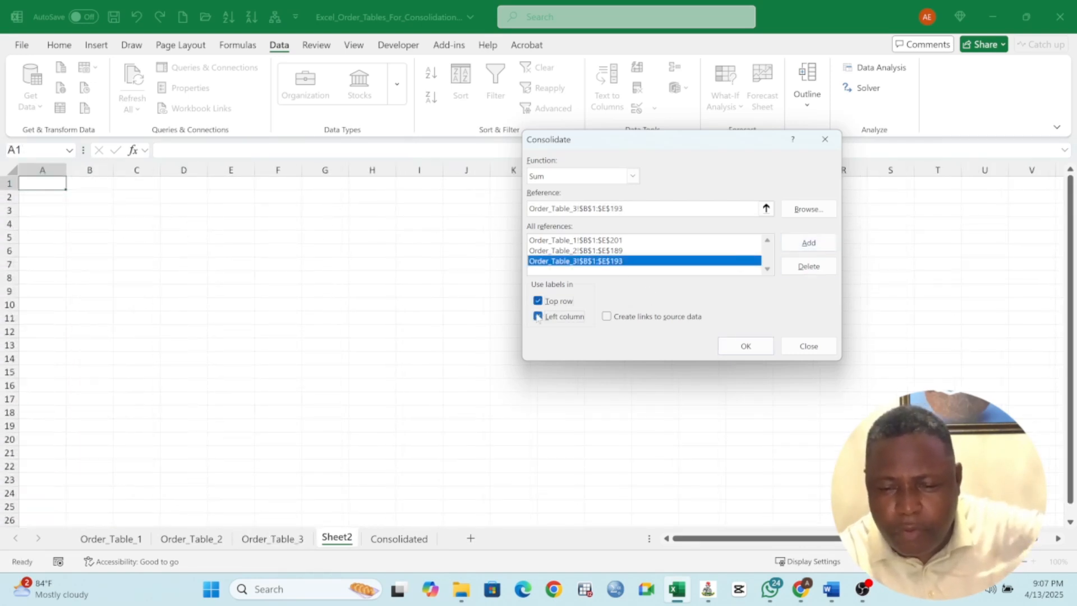
pyautogui.click(538, 317)
pyautogui.click(745, 346)
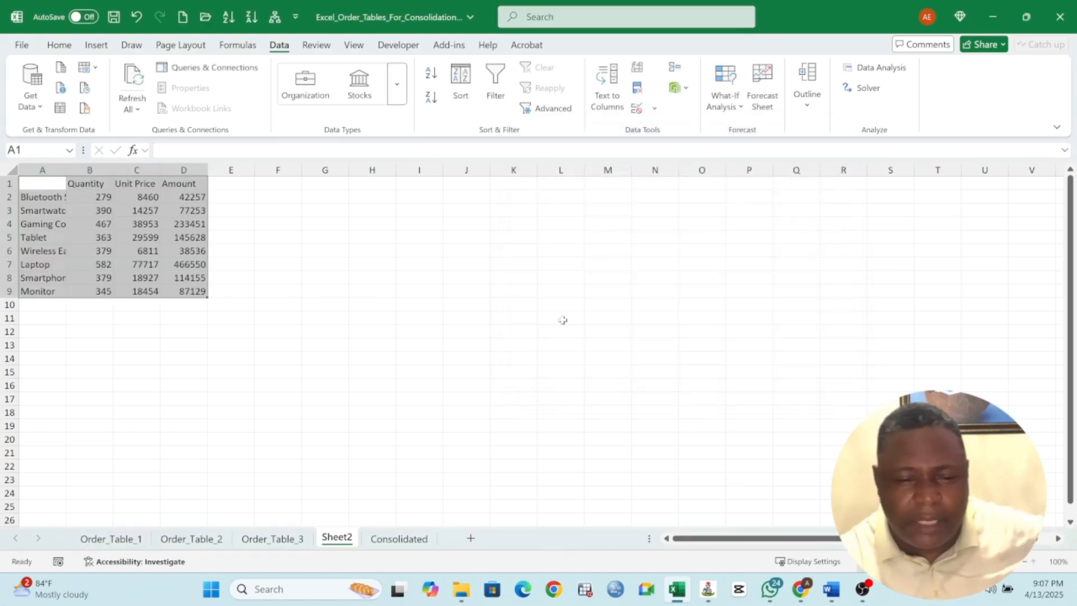
# Widen columns A and B of the consolidated table so that the full product names fit in column A
pyautogui.click(167, 245)
pyautogui.moveTo(69, 172); pyautogui.dragTo(112, 174)
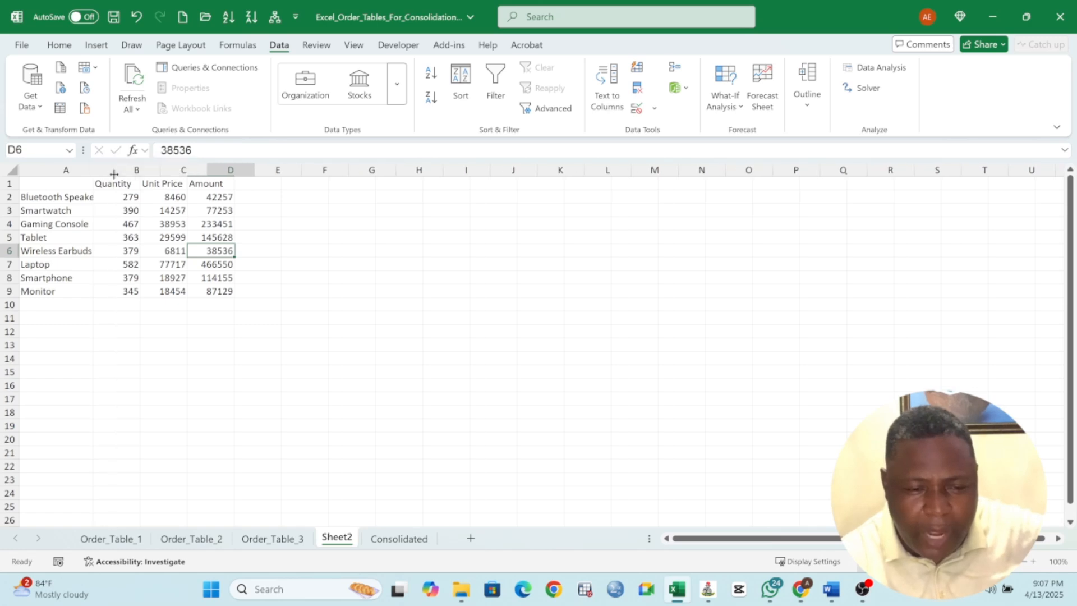
pyautogui.moveTo(61, 197); pyautogui.dragTo(67, 292)
pyautogui.moveTo(160, 170); pyautogui.dragTo(173, 170)
pyautogui.click(160, 197)
pyautogui.click(49, 198)
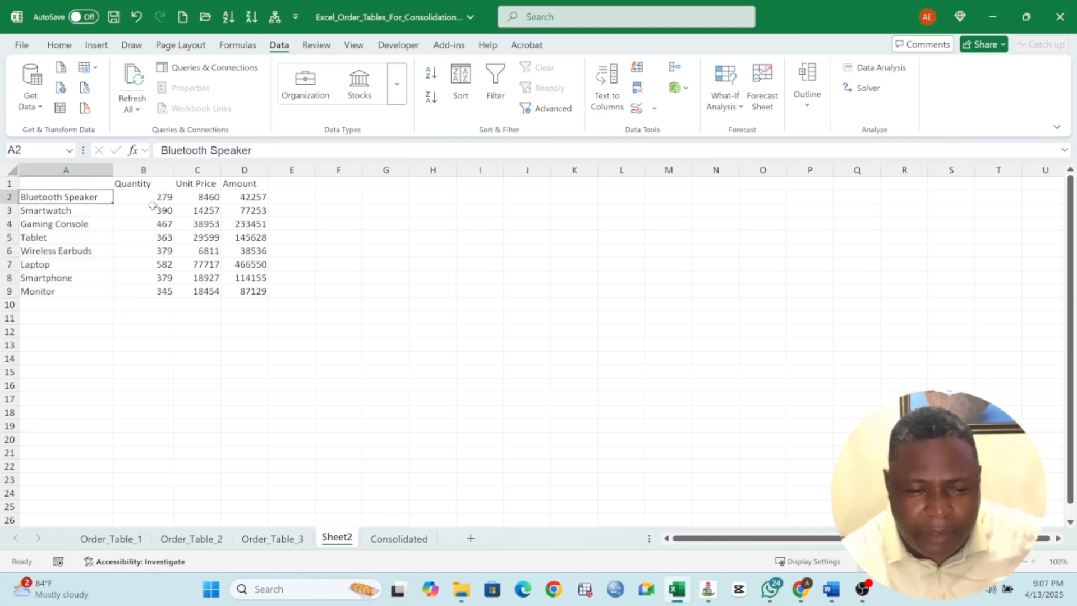
# Widen the Unit Price and Amount columns (C and D) of the consolidated table on Sheet2
pyautogui.click(155, 201)
pyautogui.moveTo(216, 171); pyautogui.dragTo(236, 170)
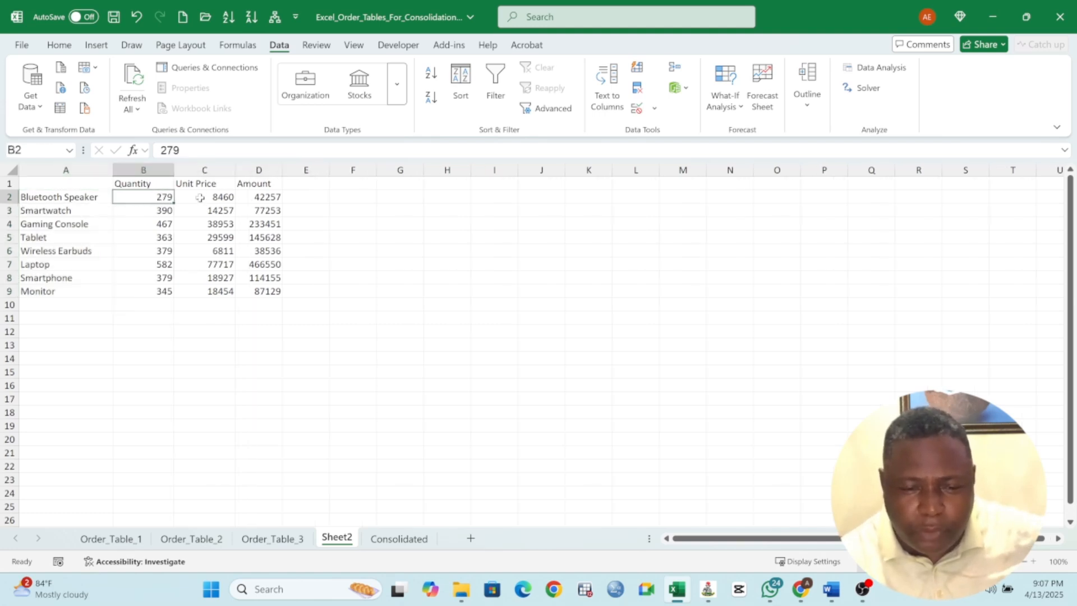
pyautogui.click(199, 197)
pyautogui.click(36, 197)
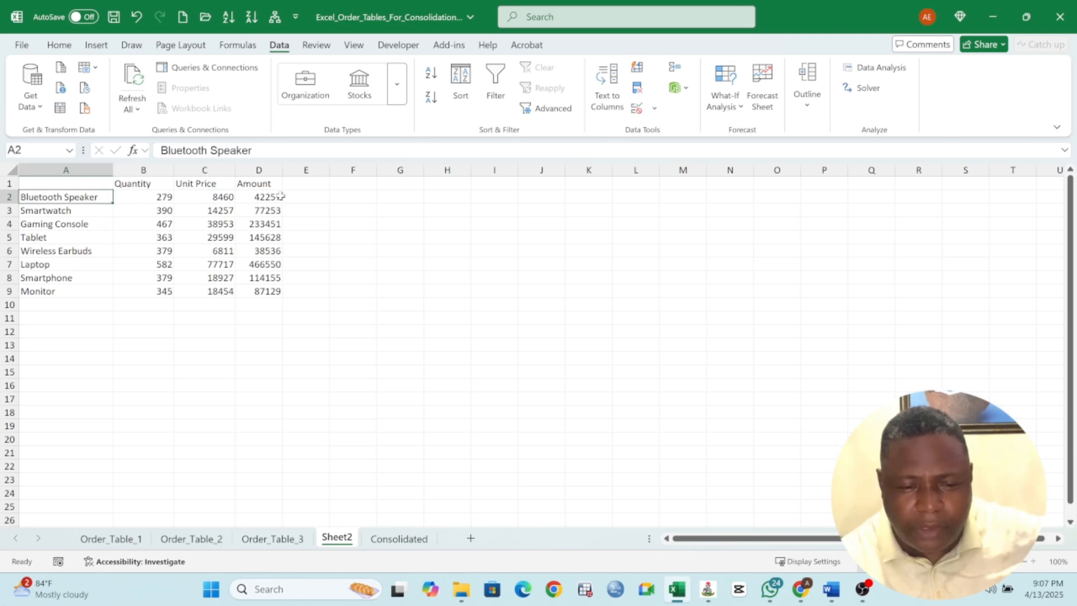
pyautogui.click(266, 183)
pyautogui.click(264, 196)
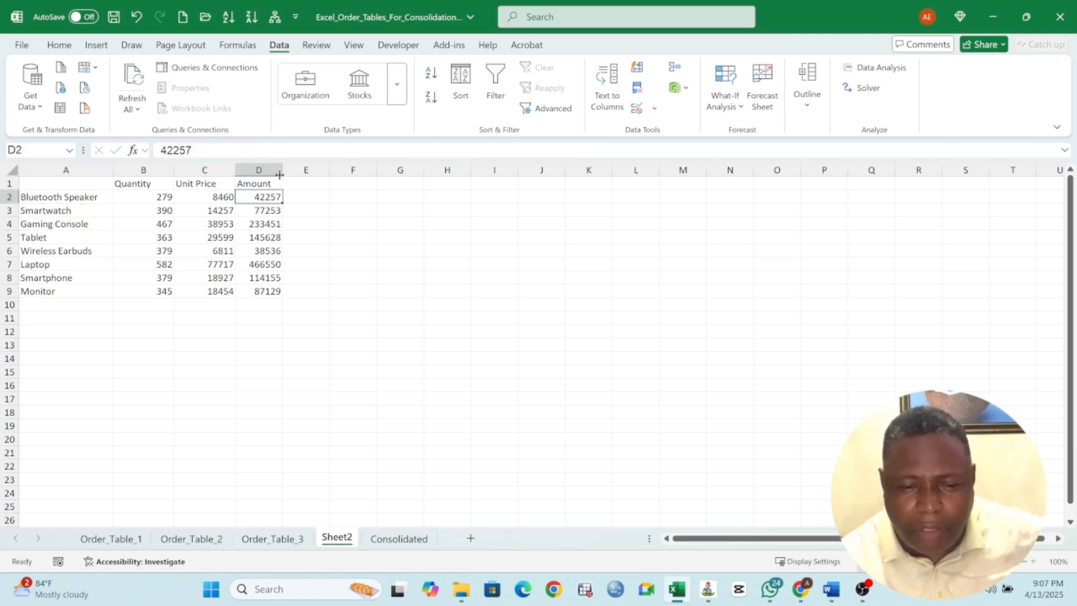
pyautogui.moveTo(283, 170); pyautogui.dragTo(300, 176)
# Enter the missing header "Products" in cell A1 above the product names
pyautogui.click(87, 185)
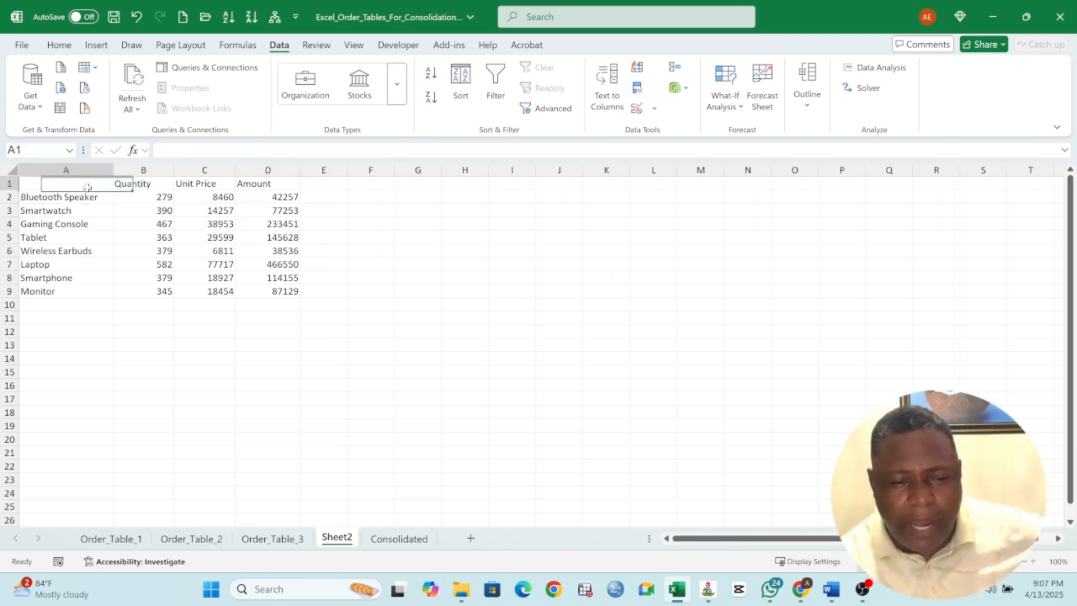
pyautogui.write('Prod')
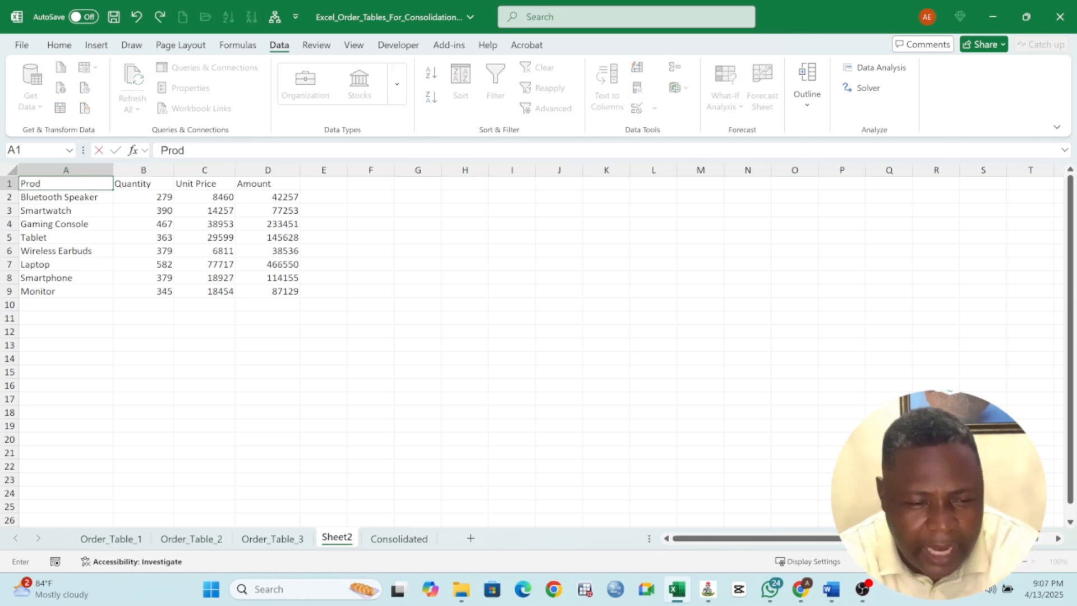
pyautogui.write('ucts')
pyautogui.press('Return')
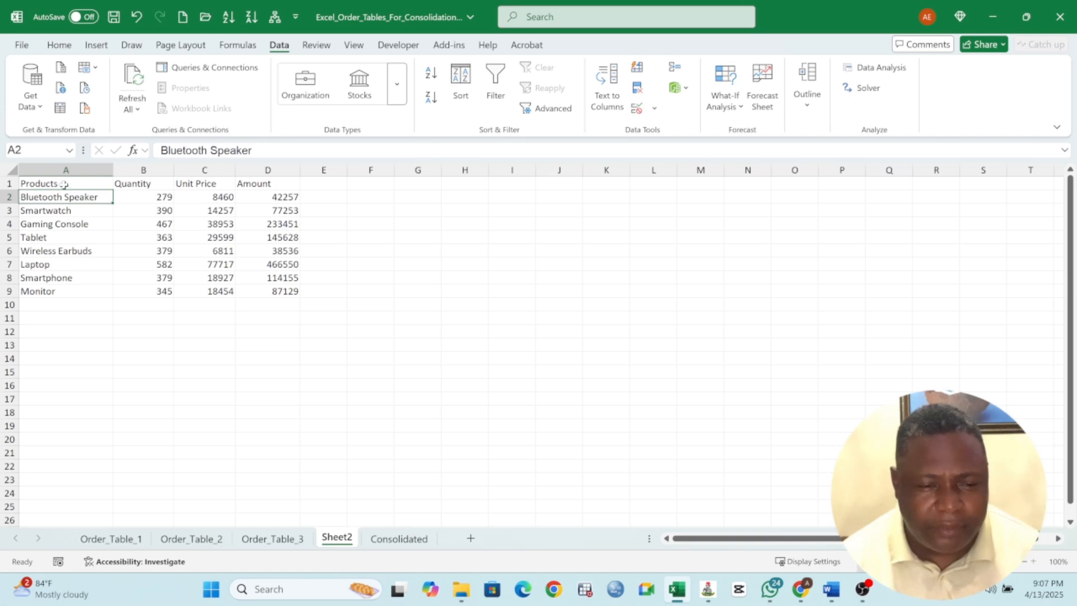
# Make the header row A1:D1 of the consolidated table bold
pyautogui.moveTo(63, 185); pyautogui.dragTo(284, 291)
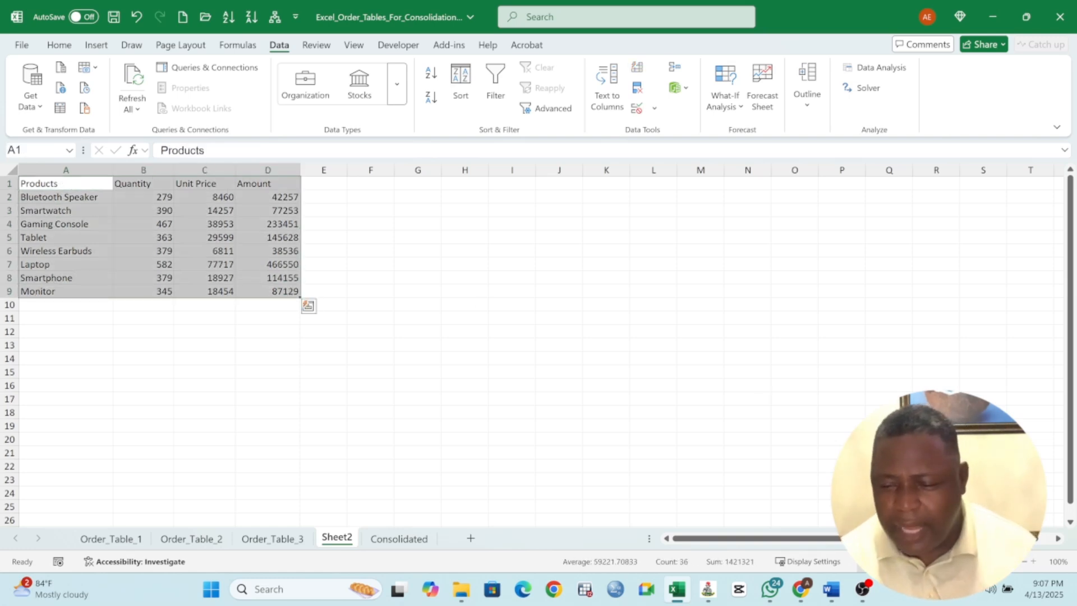
pyautogui.keyDown('ctrl'); pyautogui.scroll(4, 1034, 564); pyautogui.keyUp('ctrl')
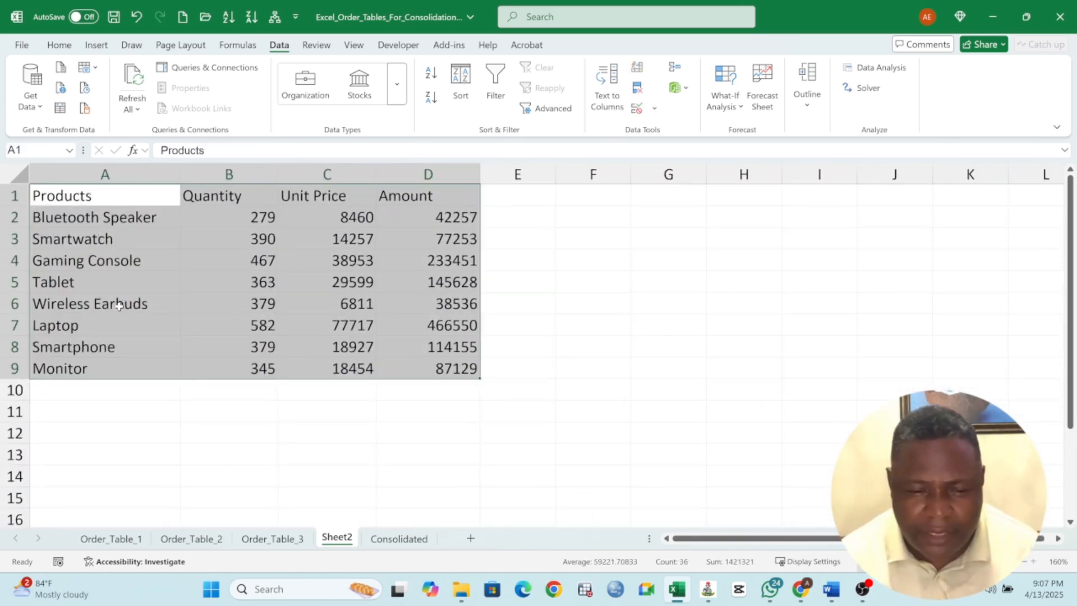
pyautogui.click(125, 301)
pyautogui.click(73, 199)
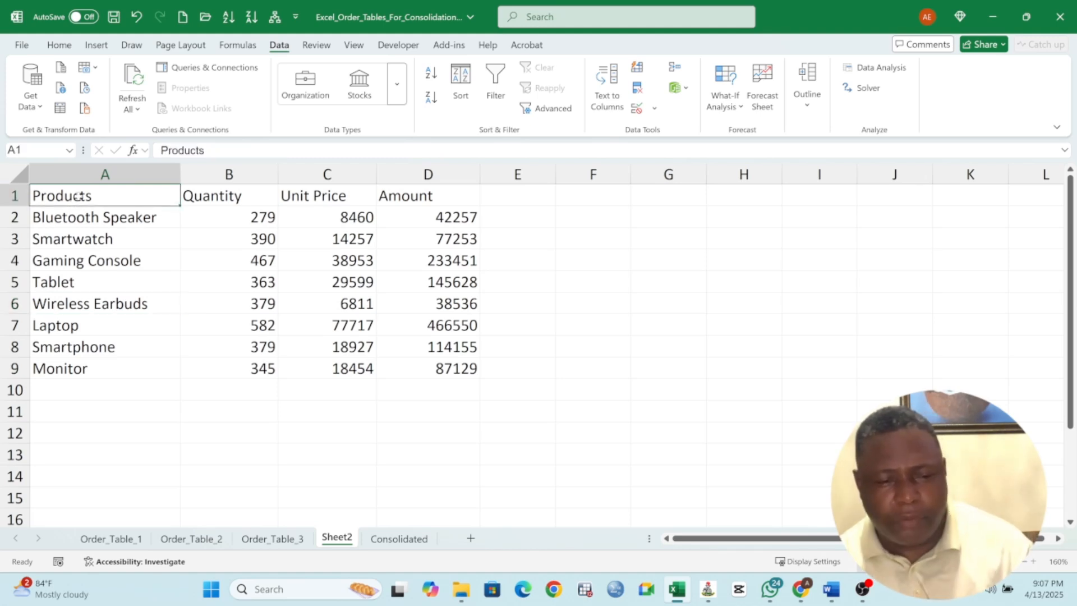
pyautogui.moveTo(79, 196); pyautogui.dragTo(429, 196)
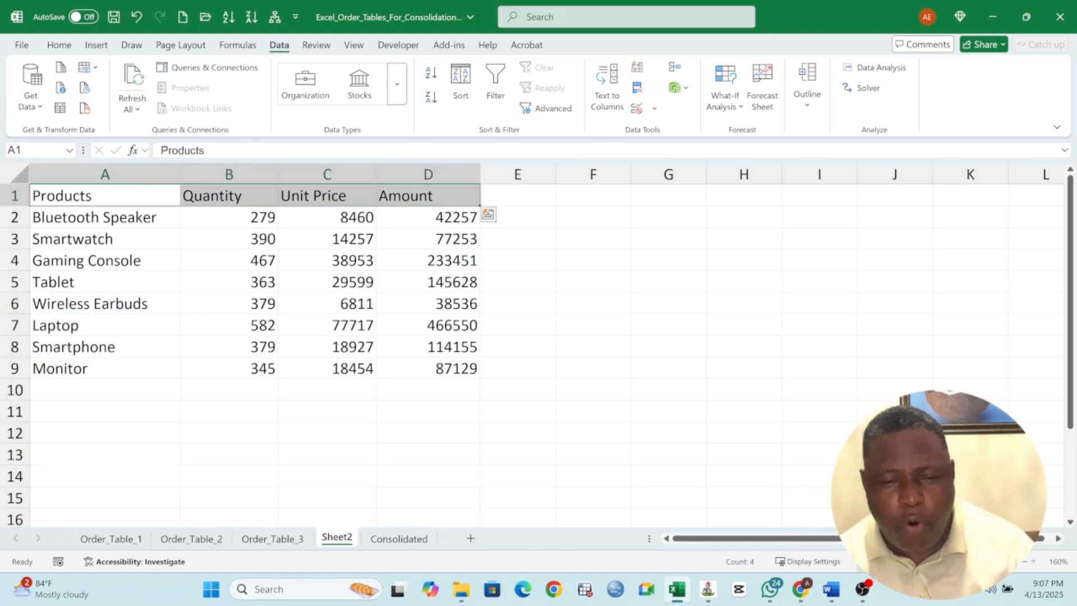
pyautogui.click(58, 45)
pyautogui.click(108, 87)
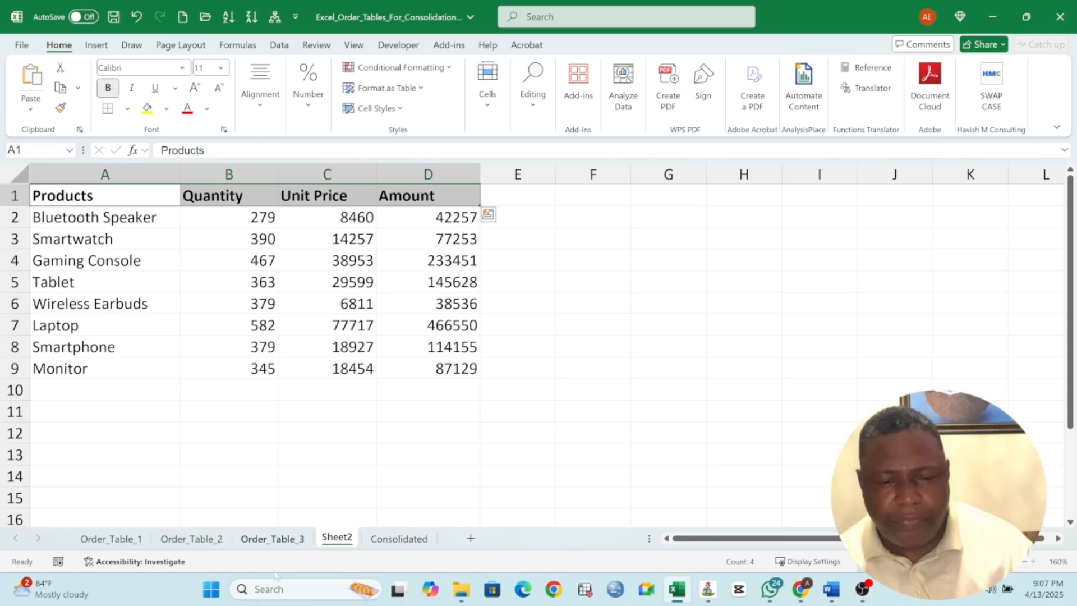
# Compare the Sheet2 table with the order sheets and the Consolidated sheet, examining each product's summed quantity, unit price and amount
pyautogui.click(111, 539)
pyautogui.click(191, 538)
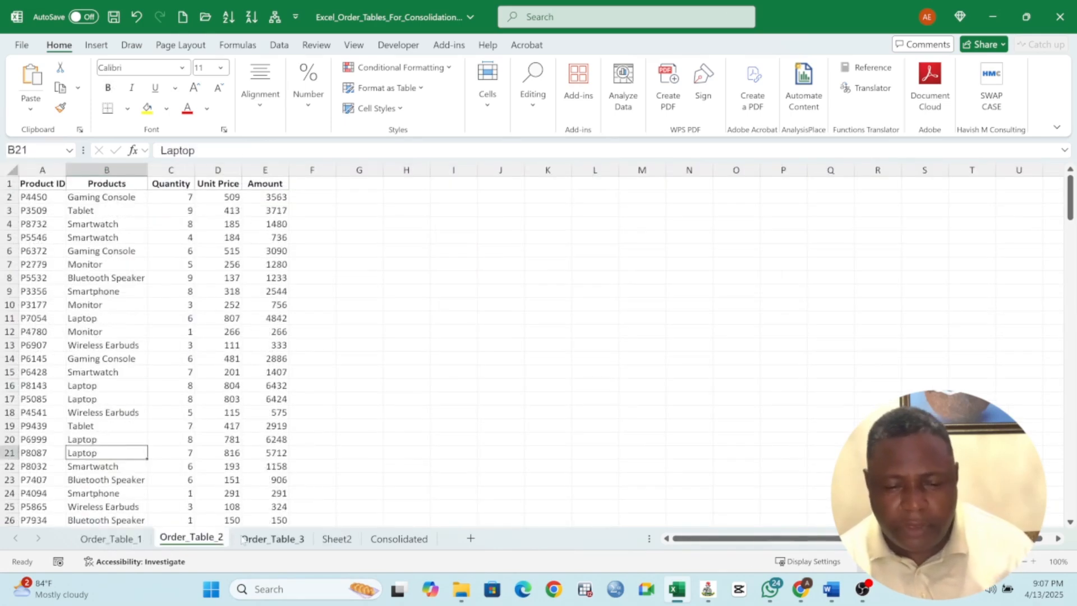
pyautogui.click(244, 538)
pyautogui.click(399, 539)
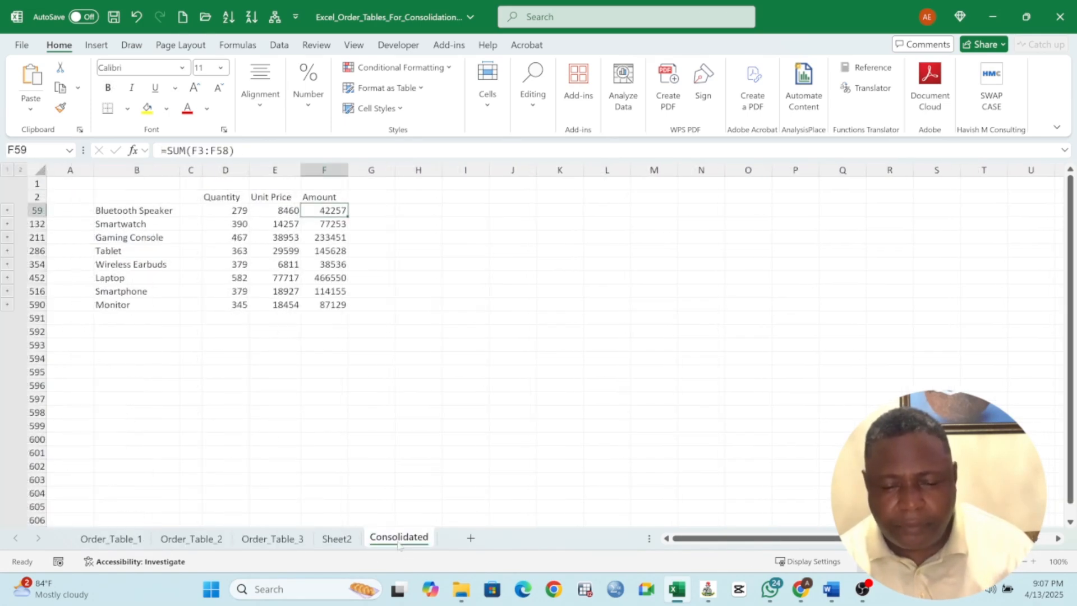
pyautogui.click(346, 539)
pyautogui.click(212, 201)
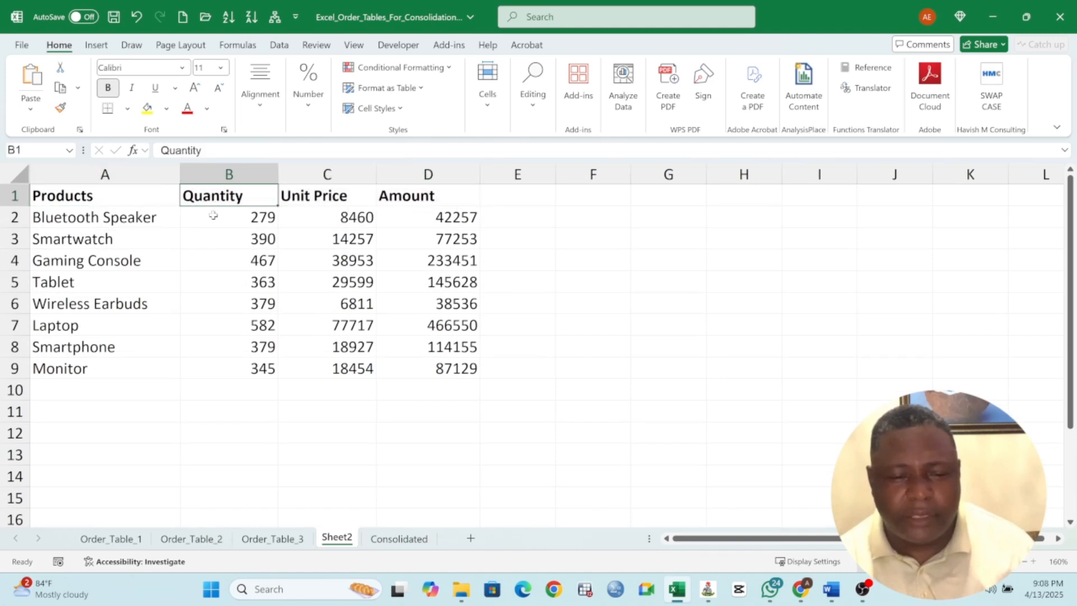
pyautogui.click(210, 218)
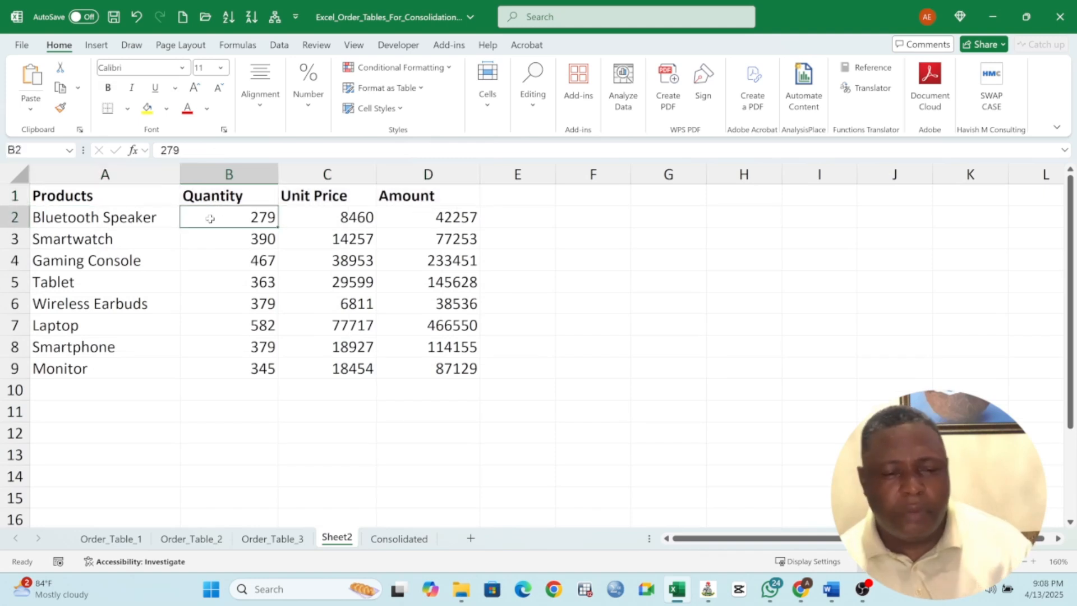
pyautogui.click(293, 197)
pyautogui.click(400, 197)
pyautogui.click(332, 225)
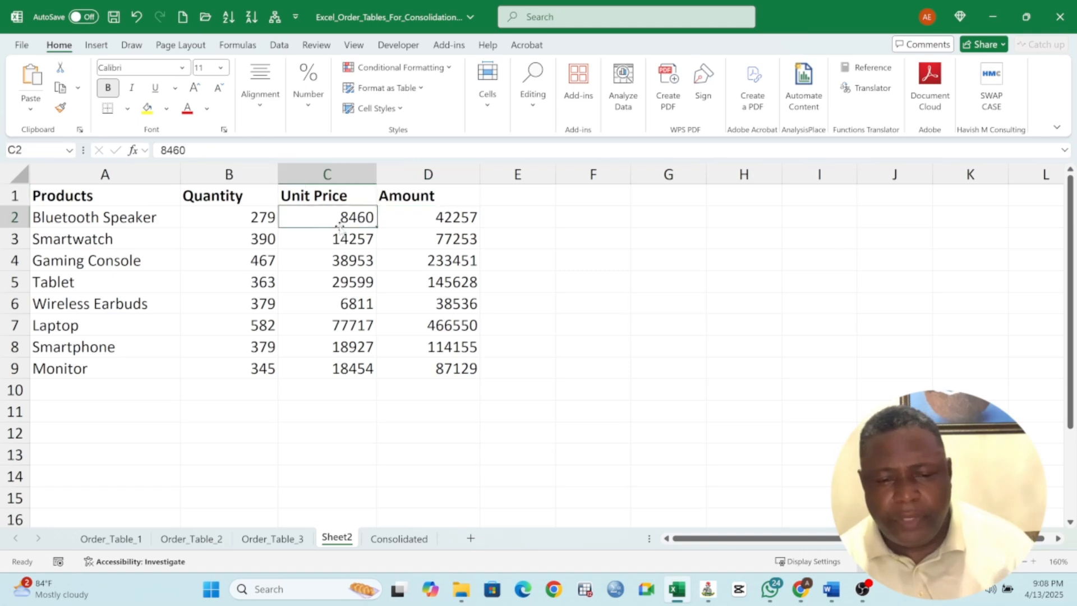
pyautogui.click(288, 262)
pyautogui.click(250, 267)
pyautogui.click(418, 268)
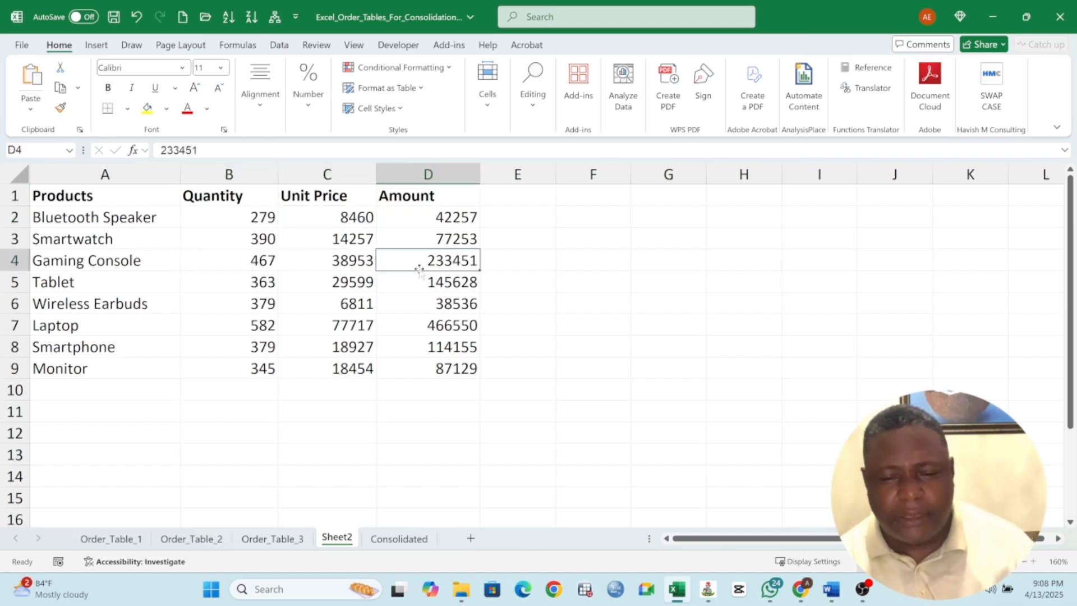
pyautogui.click(422, 304)
pyautogui.click(49, 304)
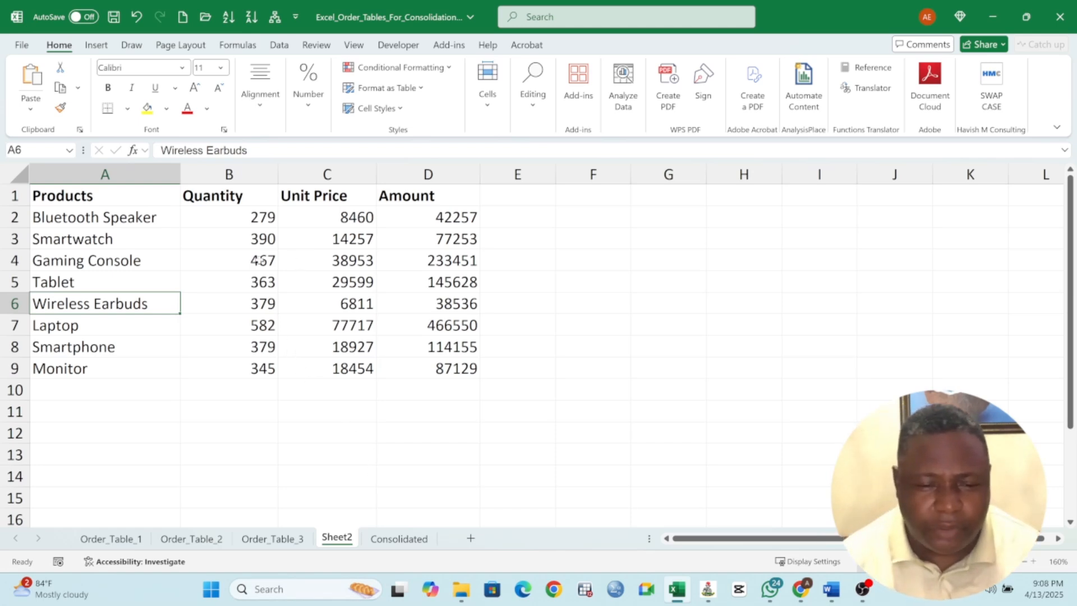
pyautogui.click(260, 260)
pyautogui.moveTo(87, 193); pyautogui.dragTo(455, 374)
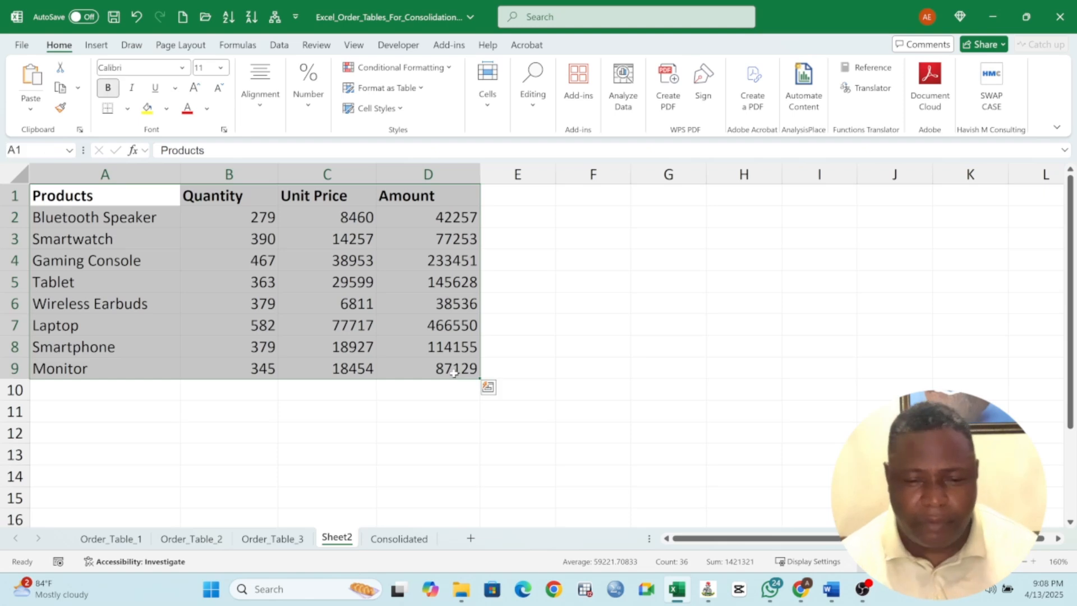
# Review the source data on the Order_Table_1, Order_Table_2 and Order_Table_3 sheets that feeds the consolidated table
pyautogui.click(131, 540)
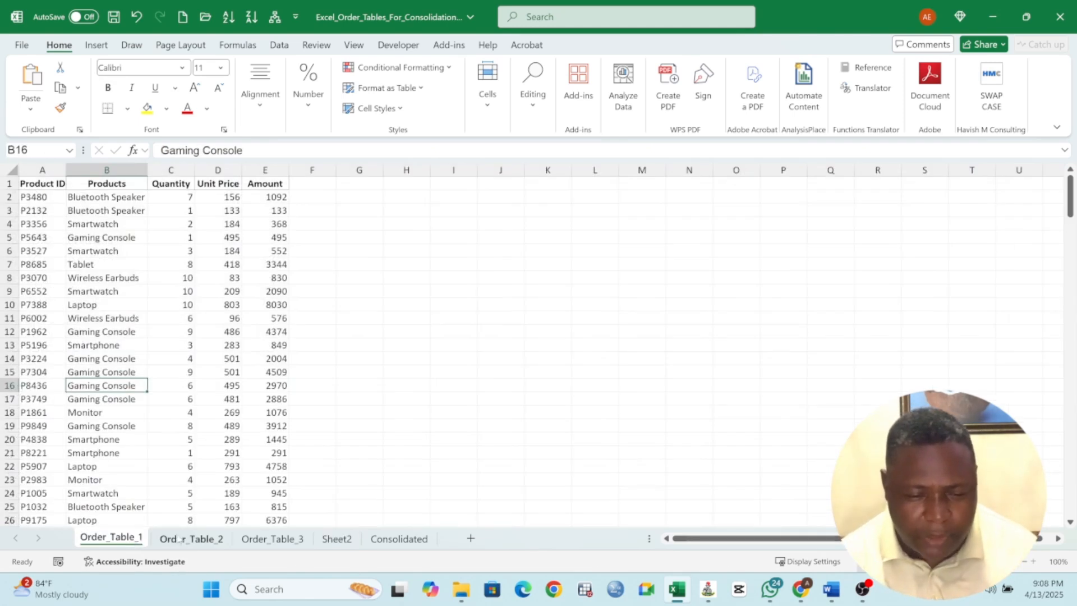
pyautogui.click(191, 540)
pyautogui.click(275, 539)
pyautogui.click(260, 301)
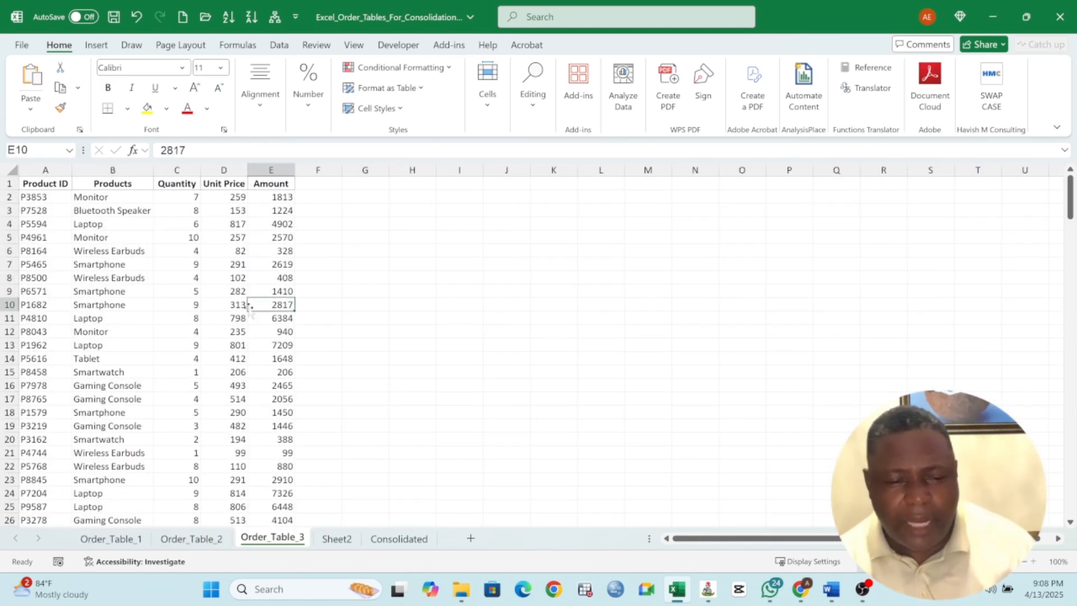
pyautogui.click(102, 542)
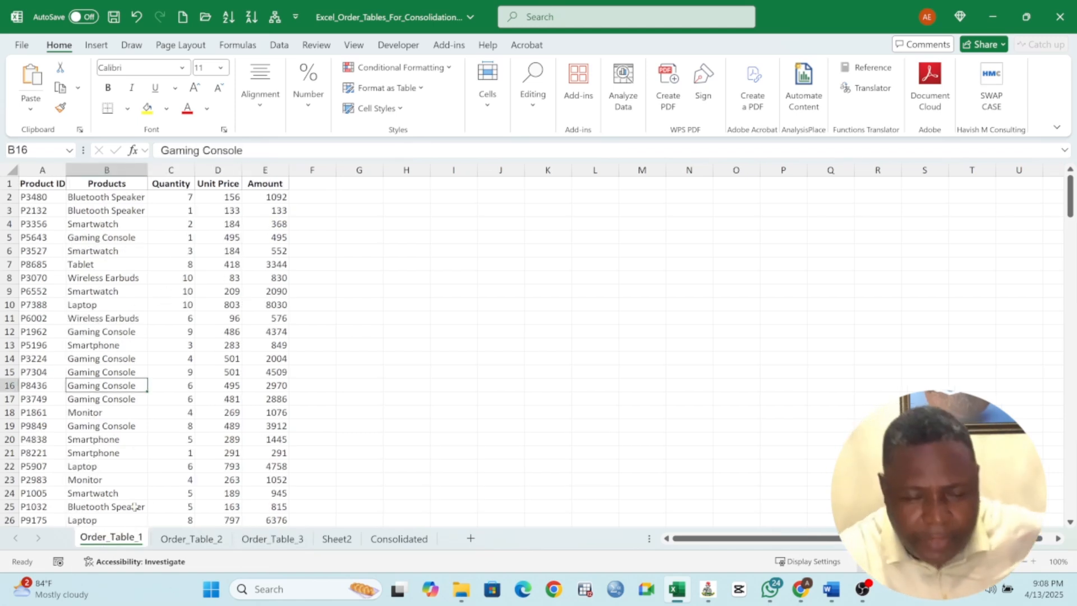
pyautogui.hotkey('ctrl', 'pagedown')
pyautogui.hotkey('ctrl', 'pagedown')
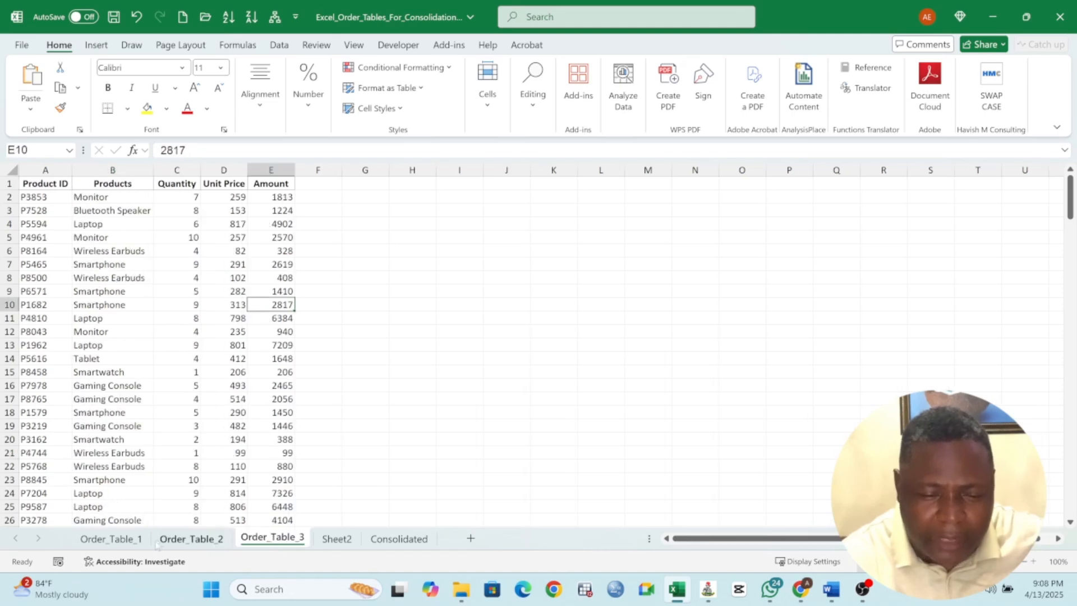
pyautogui.click(133, 541)
pyautogui.click(186, 541)
pyautogui.click(251, 541)
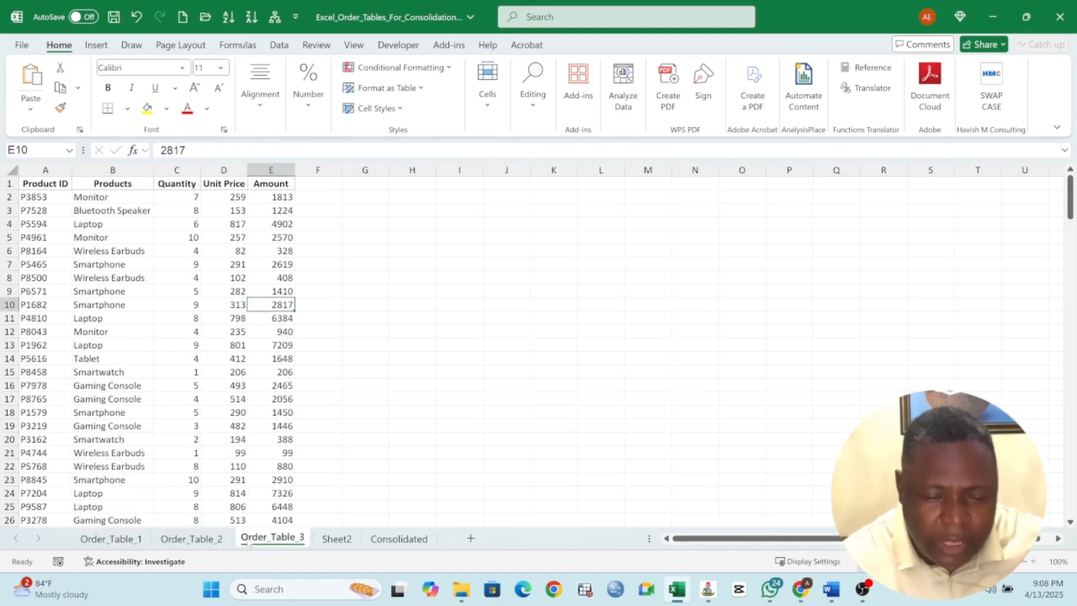
pyautogui.click(135, 539)
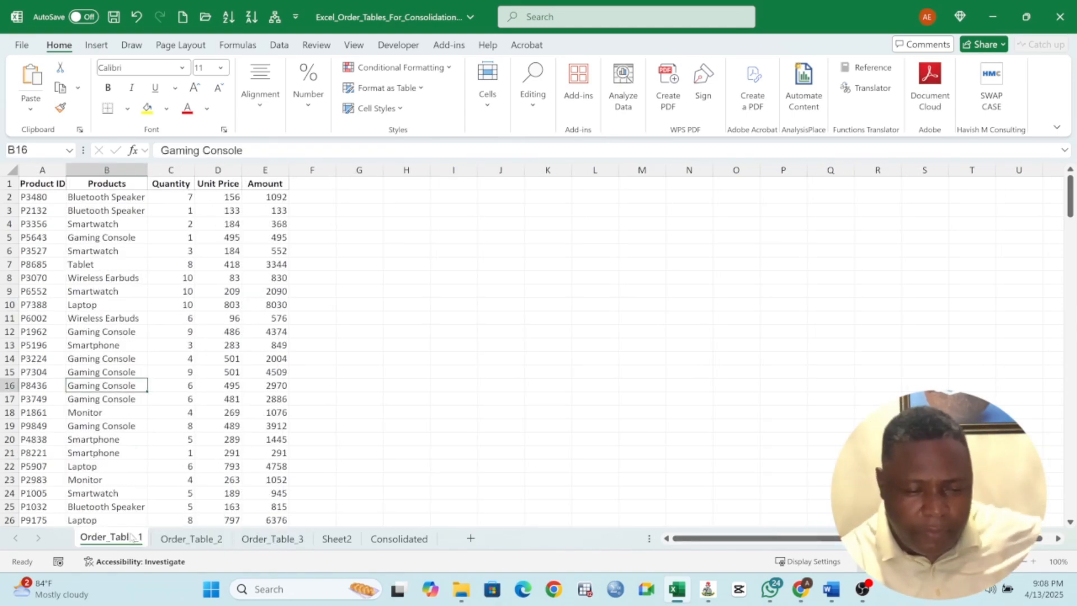
pyautogui.click(185, 540)
pyautogui.click(270, 544)
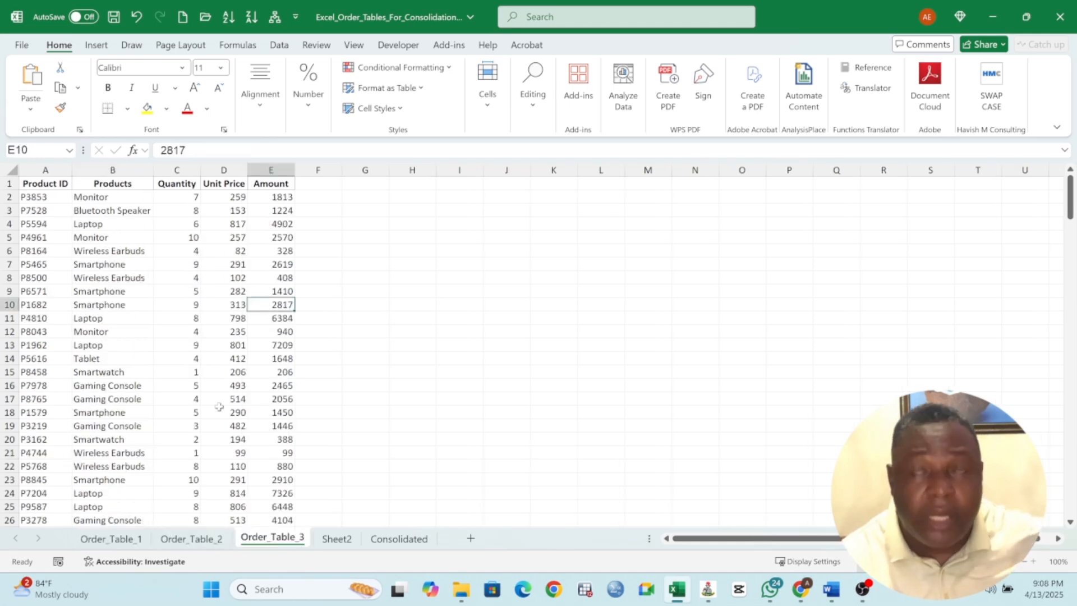